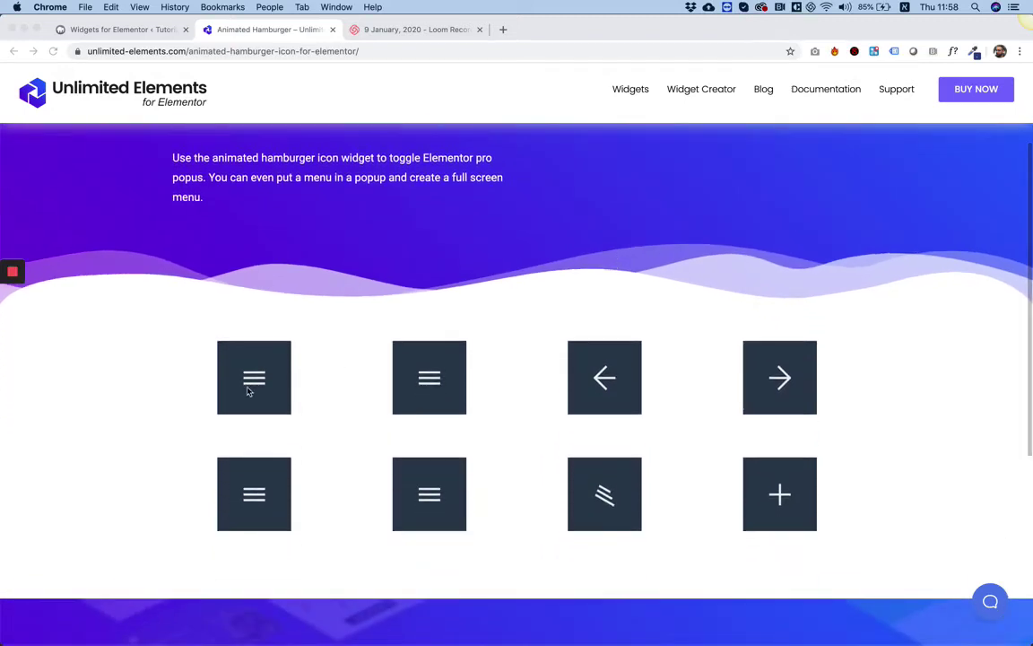
- Try the X, plus and left-arrow hamburger demos, then switch to the 'Widgets for Elementor' tab
{"action": "left_click", "coordinate": [252, 386]}
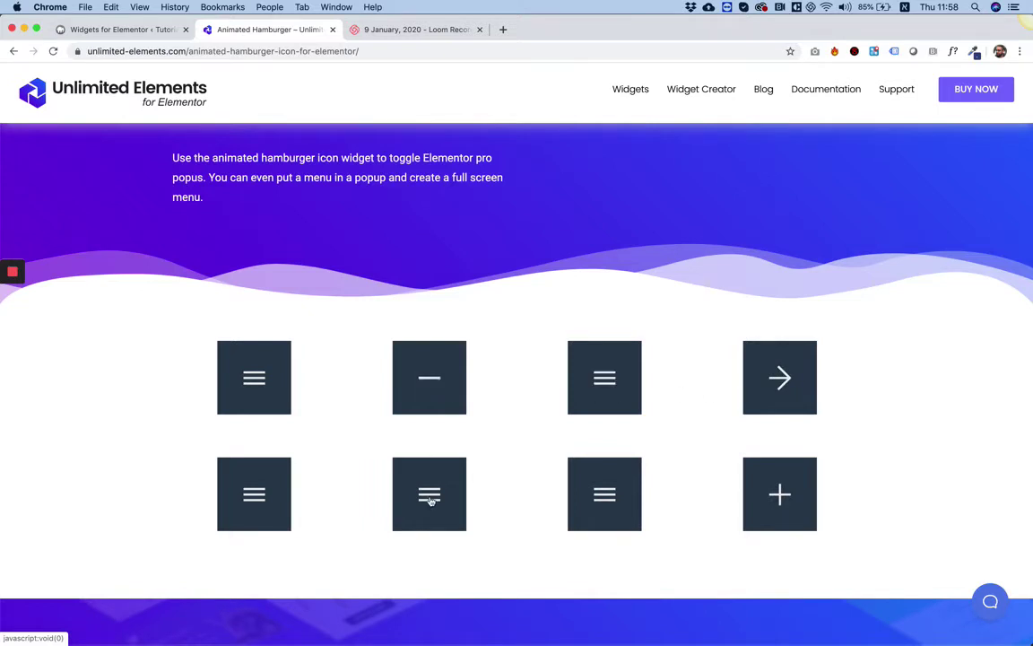
{"action": "left_click", "coordinate": [256, 377]}
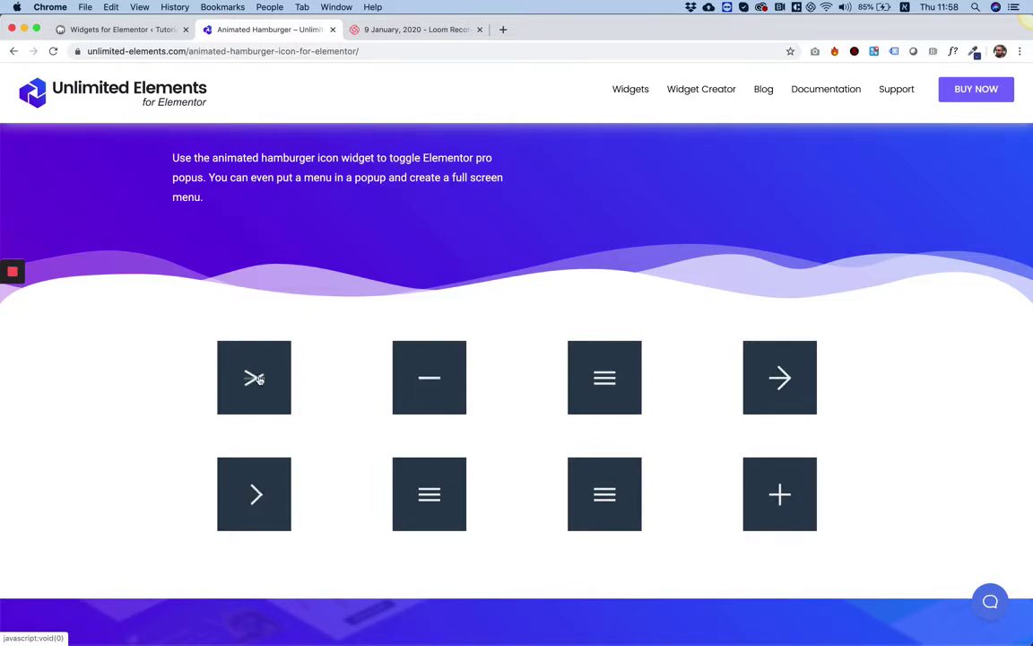
{"action": "left_click", "coordinate": [431, 484]}
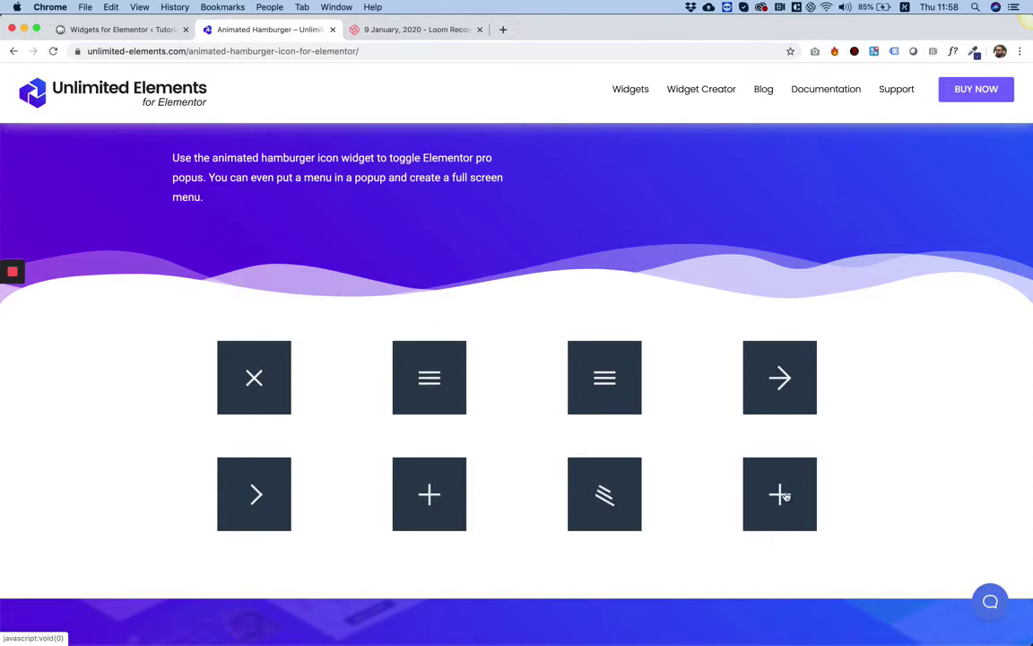
{"action": "left_click", "coordinate": [570, 352]}
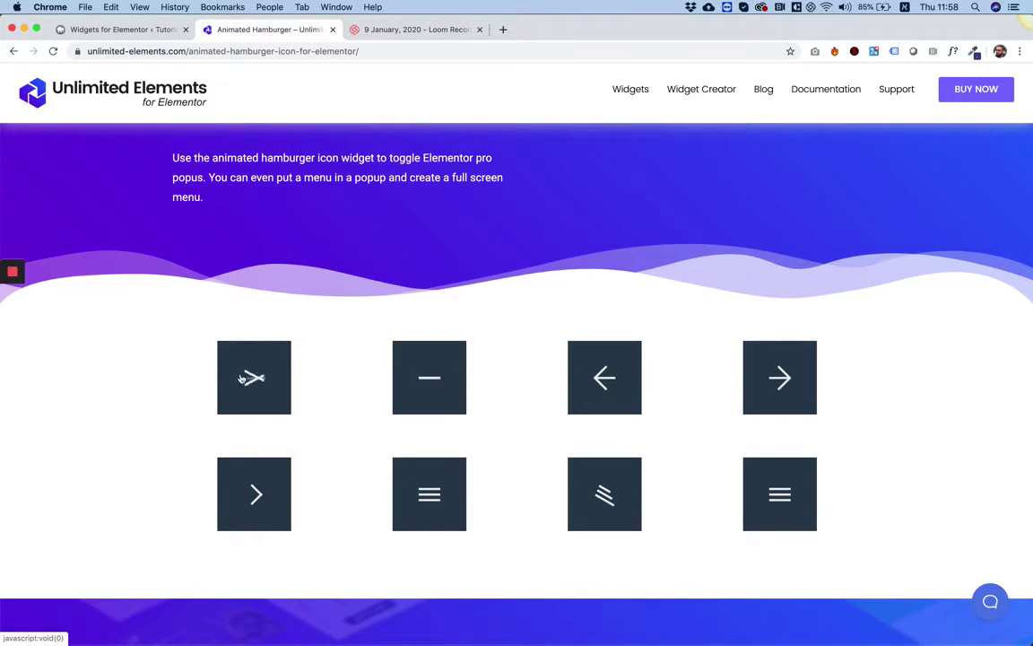
{"action": "left_click", "coordinate": [125, 29]}
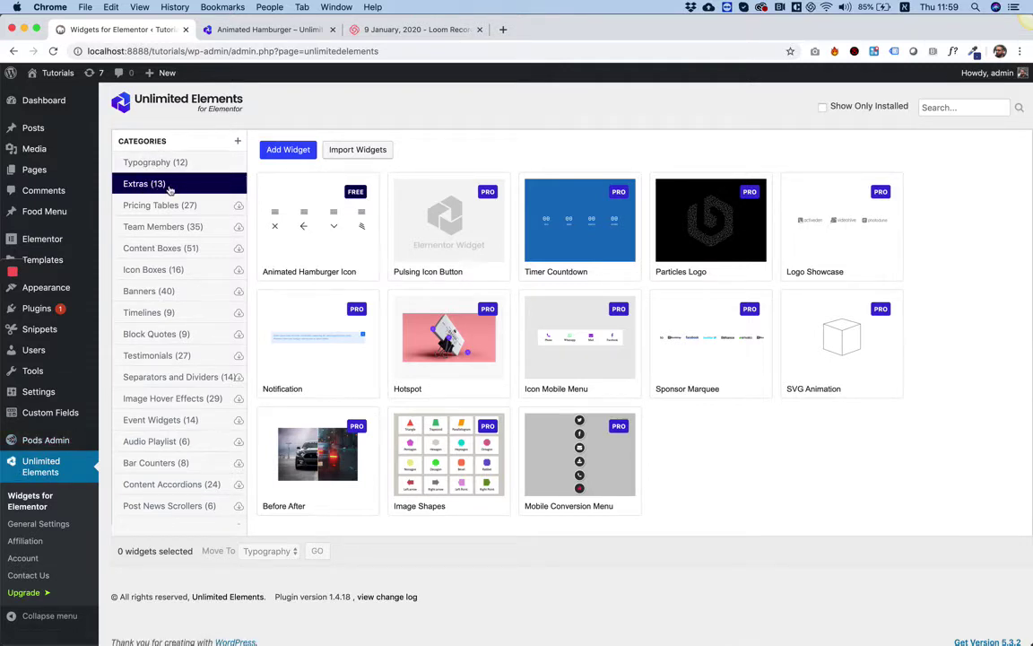
- Install the free Animated Hamburger Icon widget and go to the Pages list
{"action": "mouse_move", "coordinate": [296, 185]}
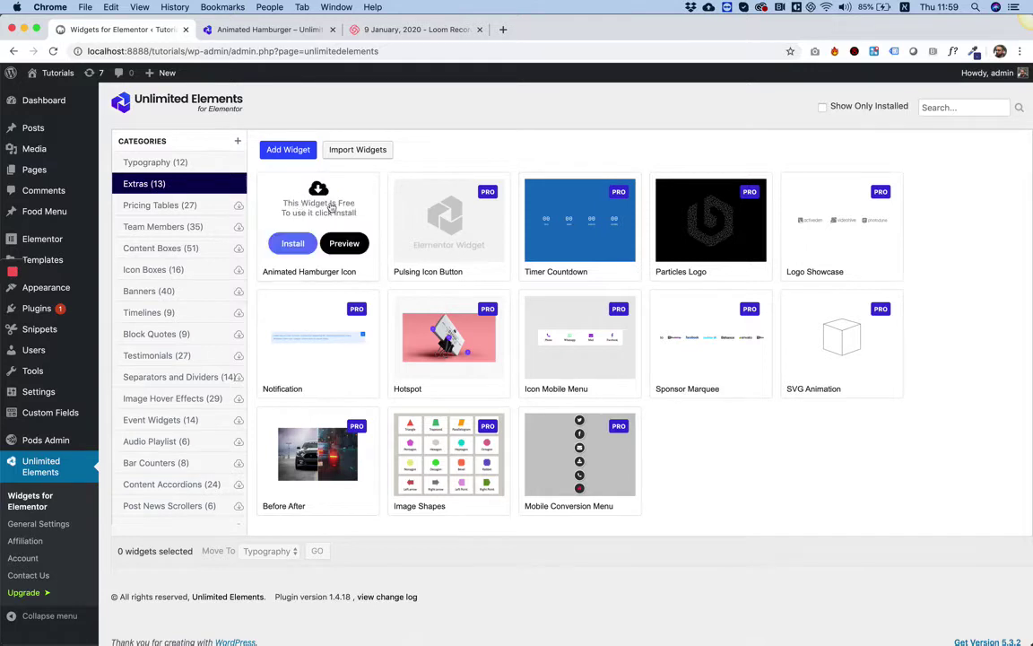
{"action": "left_click", "coordinate": [293, 243]}
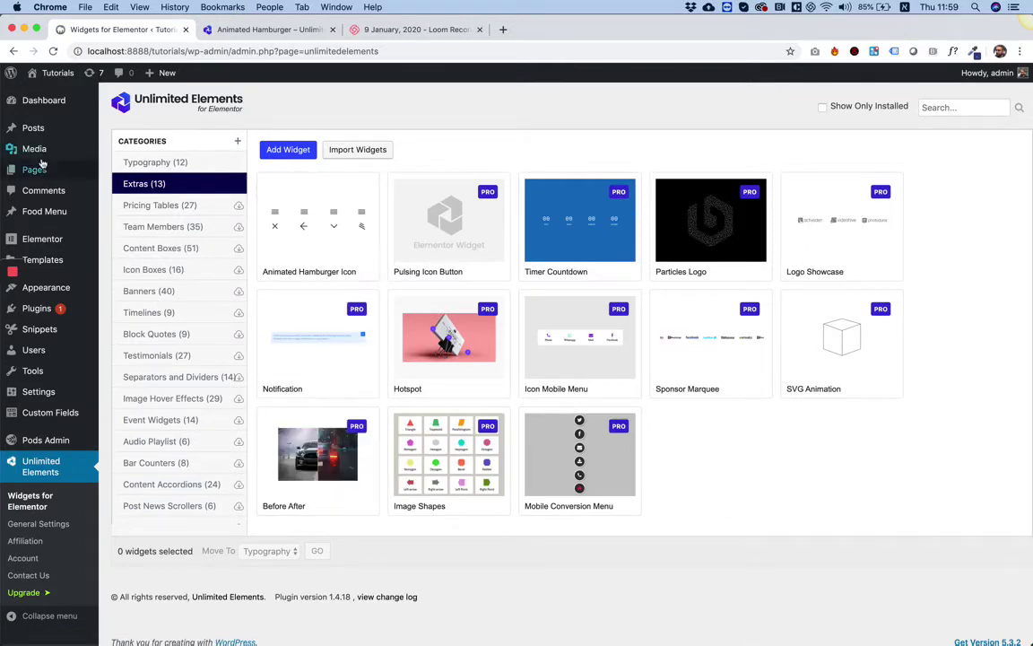
{"action": "mouse_move", "coordinate": [42, 164]}
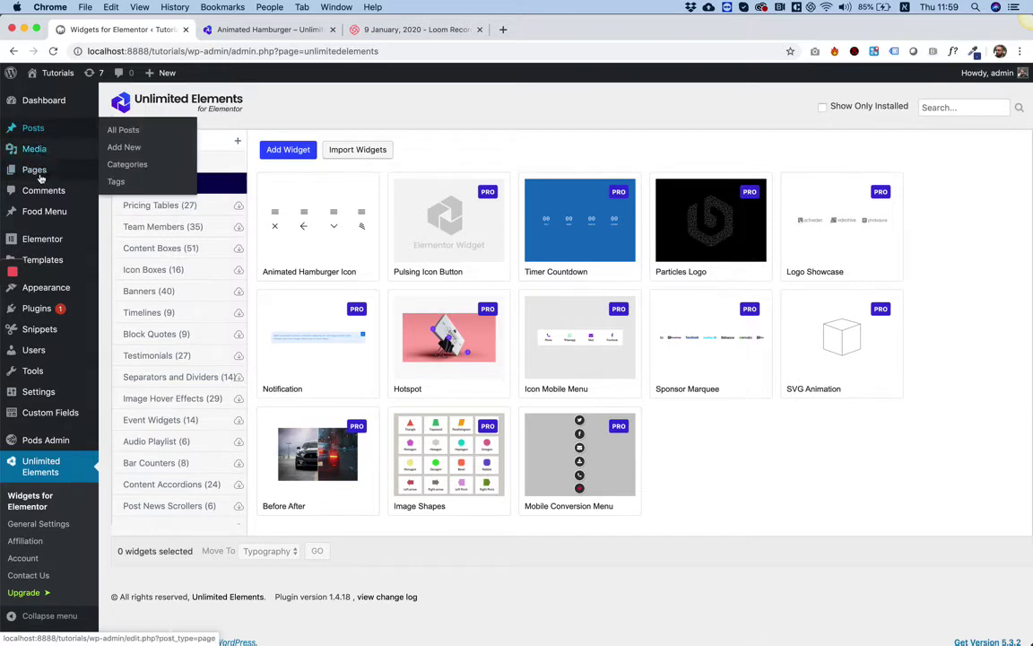
{"action": "left_click", "coordinate": [39, 180]}
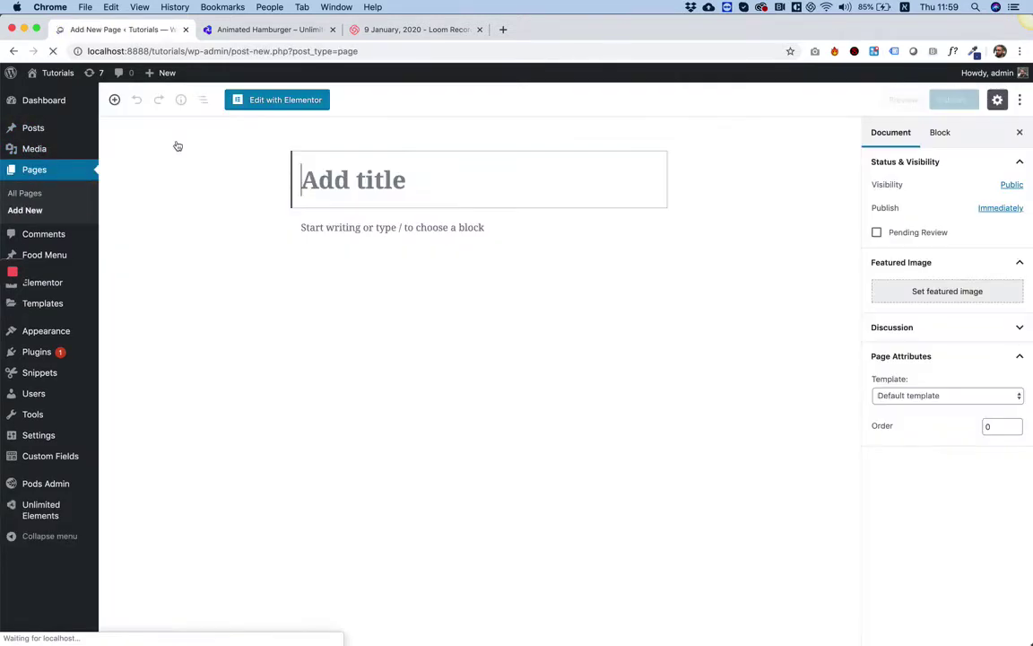
- Add a new page and open it with 'Edit with Elementor'
{"action": "left_click", "coordinate": [306, 102]}
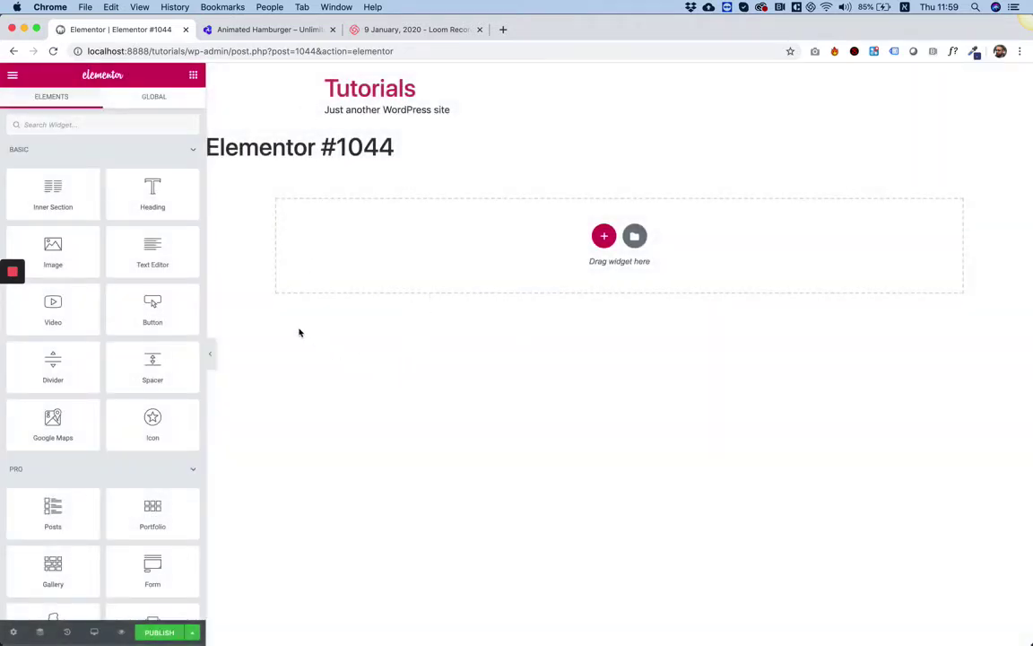
- Search widgets for 'ani', place Animated Hamburger Icon on the page, and preview its toggle
{"action": "left_click", "coordinate": [105, 127]}
{"action": "type", "text": "ssl"}
{"action": "key", "text": "BackSpace"}
{"action": "key", "text": "BackSpace"}
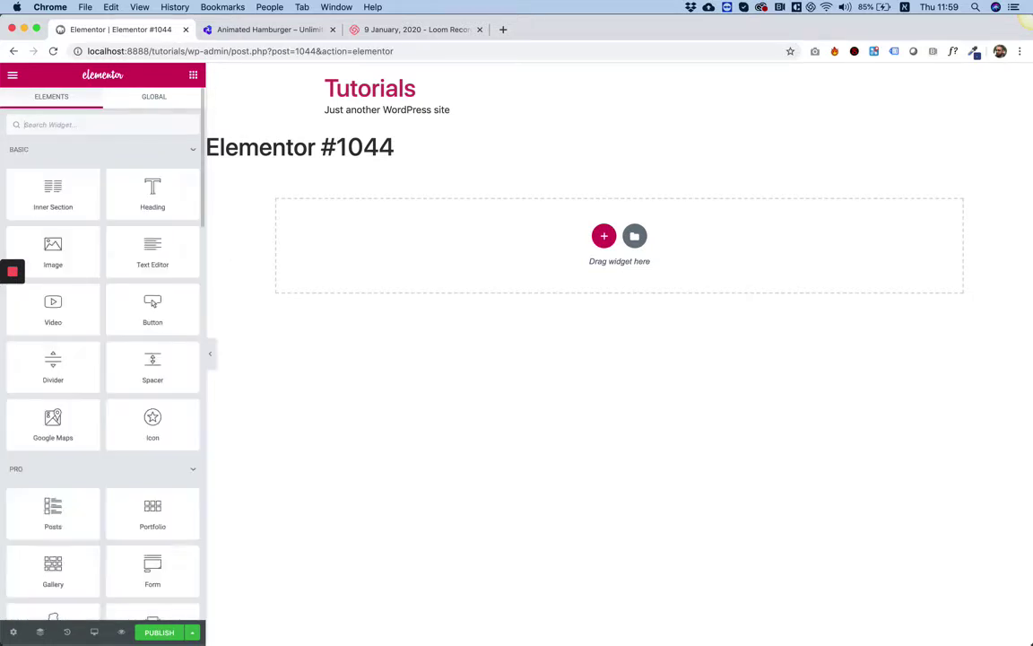
{"action": "type", "text": "ani"}
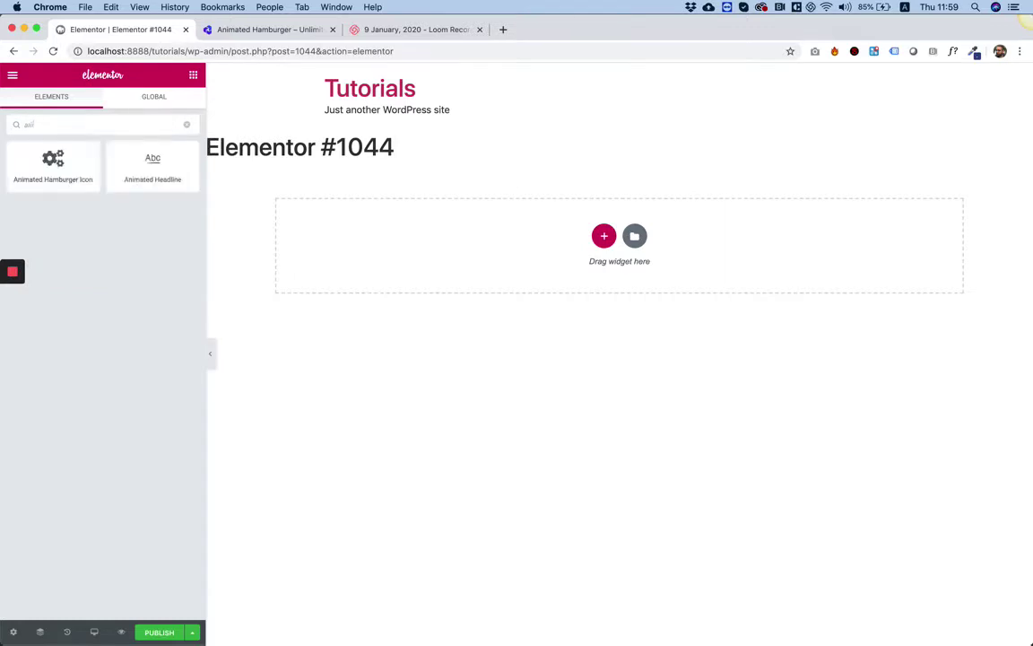
{"action": "left_click_drag", "start_coordinate": [51, 159], "coordinate": [577, 262]}
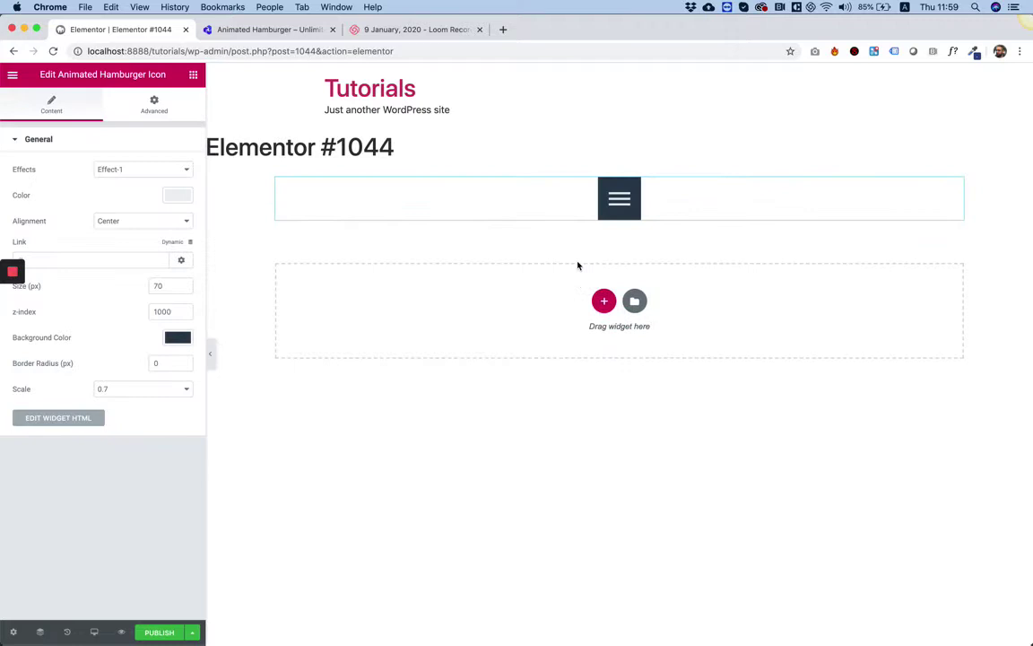
{"action": "left_click", "coordinate": [620, 206]}
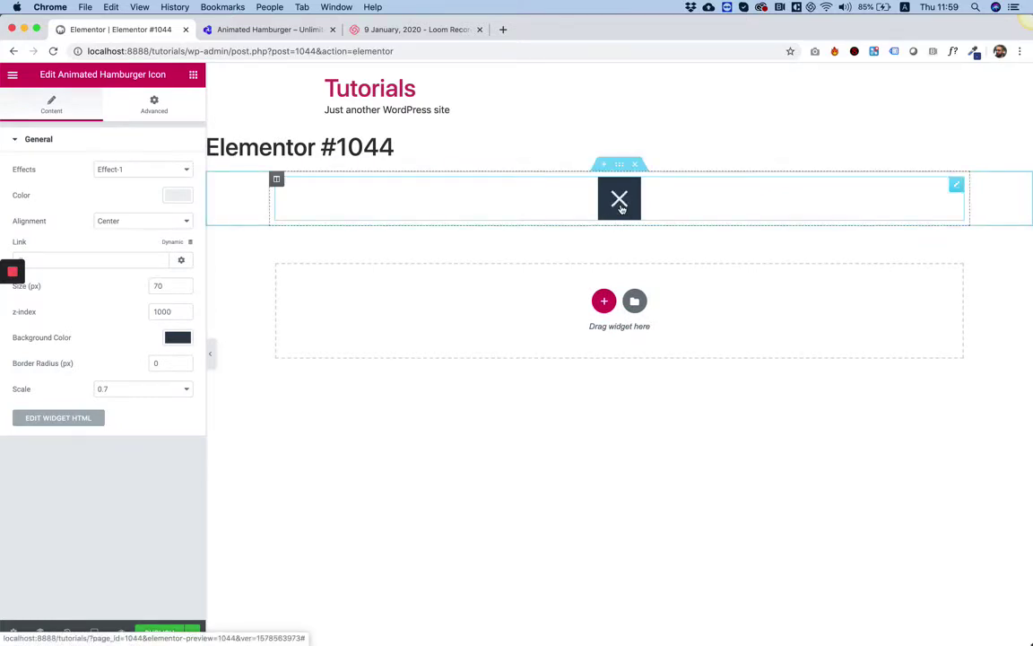
{"action": "left_click", "coordinate": [622, 208]}
- Try the Effect-7 and Effect-5 icon animations on the canvas
{"action": "left_click", "coordinate": [92, 170]}
{"action": "left_click", "coordinate": [133, 232]}
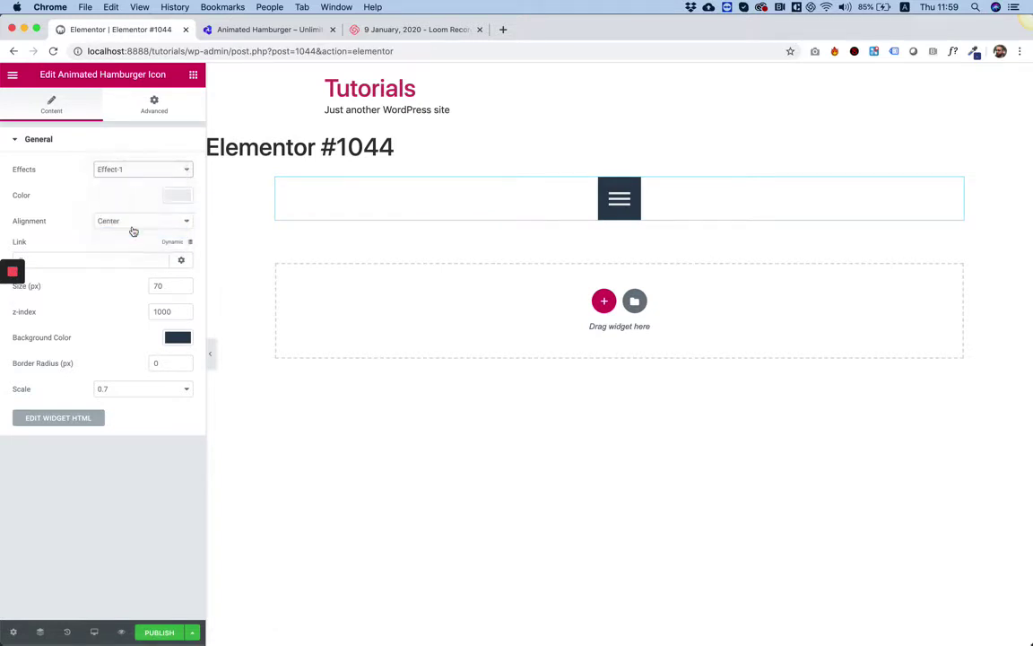
{"action": "left_click", "coordinate": [628, 207]}
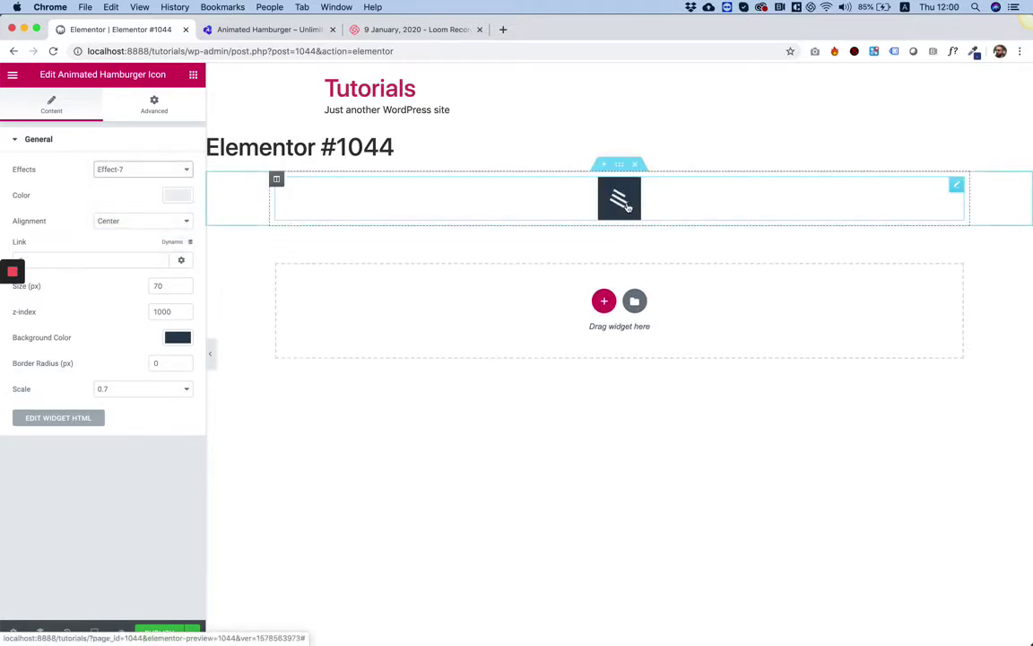
{"action": "left_click", "coordinate": [106, 169]}
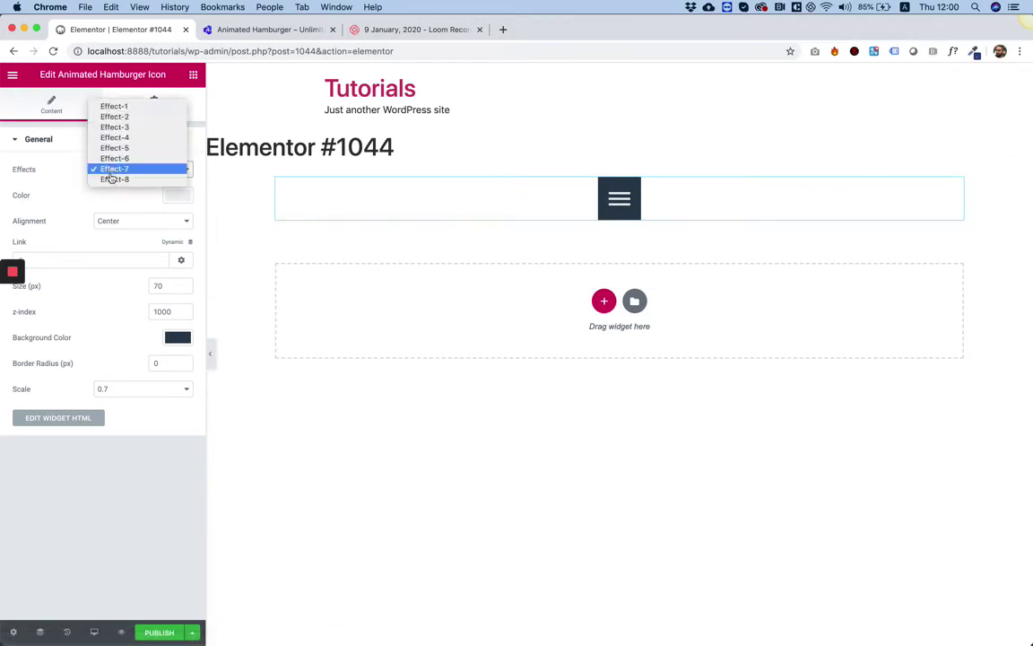
{"action": "left_click", "coordinate": [115, 148]}
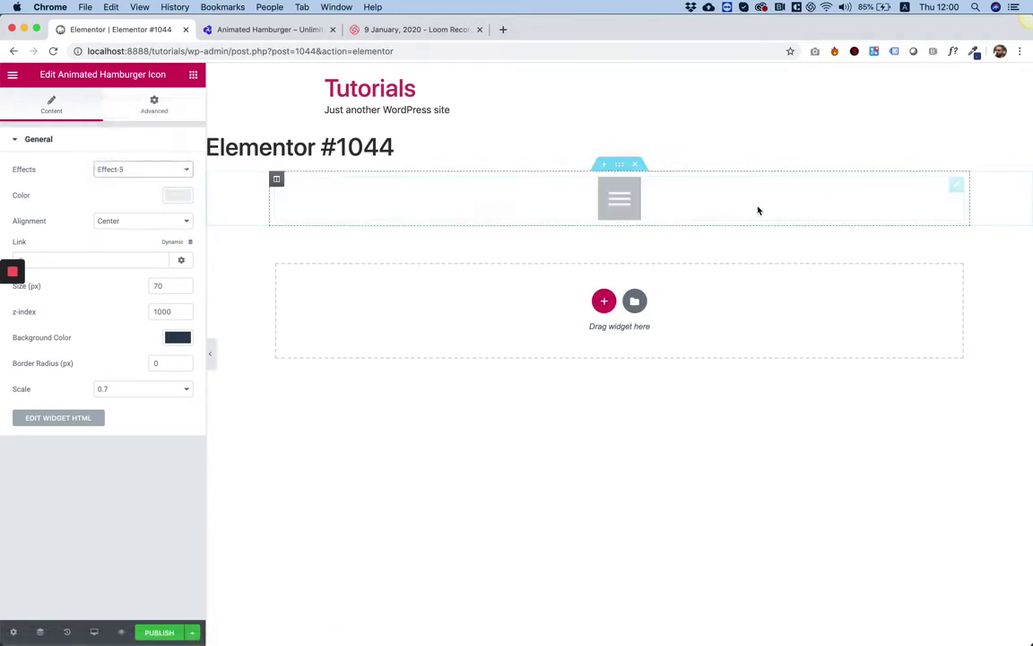
{"action": "left_click", "coordinate": [627, 205]}
{"action": "left_click", "coordinate": [627, 205]}
{"action": "left_click", "coordinate": [626, 205]}
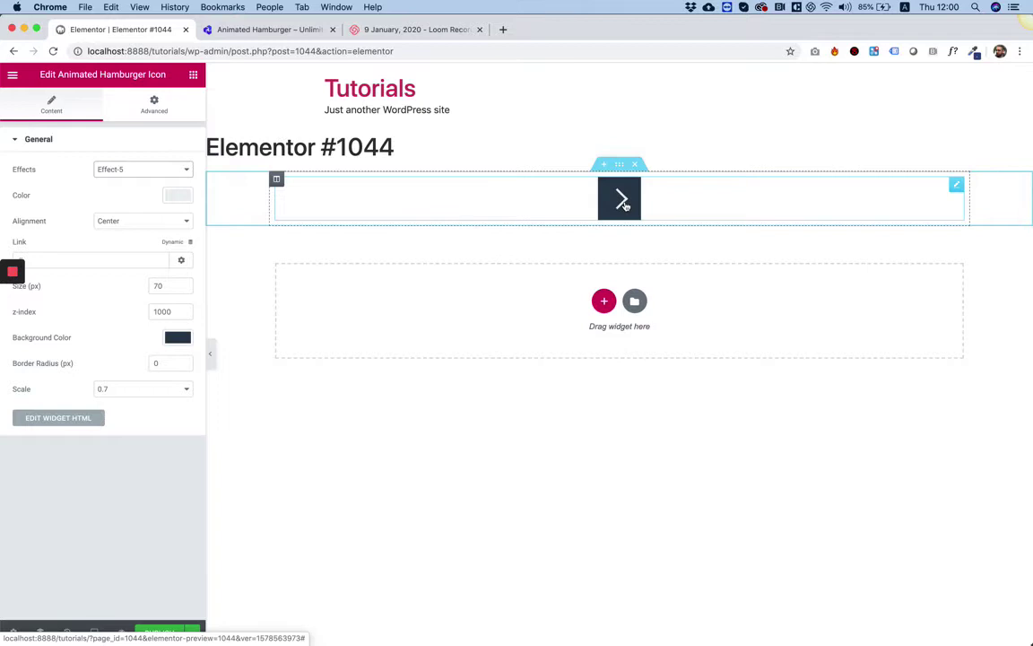
- Compare Effect-4 and Effect-3, then settle on Effect-2 and test its toggle
{"action": "left_click", "coordinate": [165, 169]}
{"action": "left_click", "coordinate": [132, 158]}
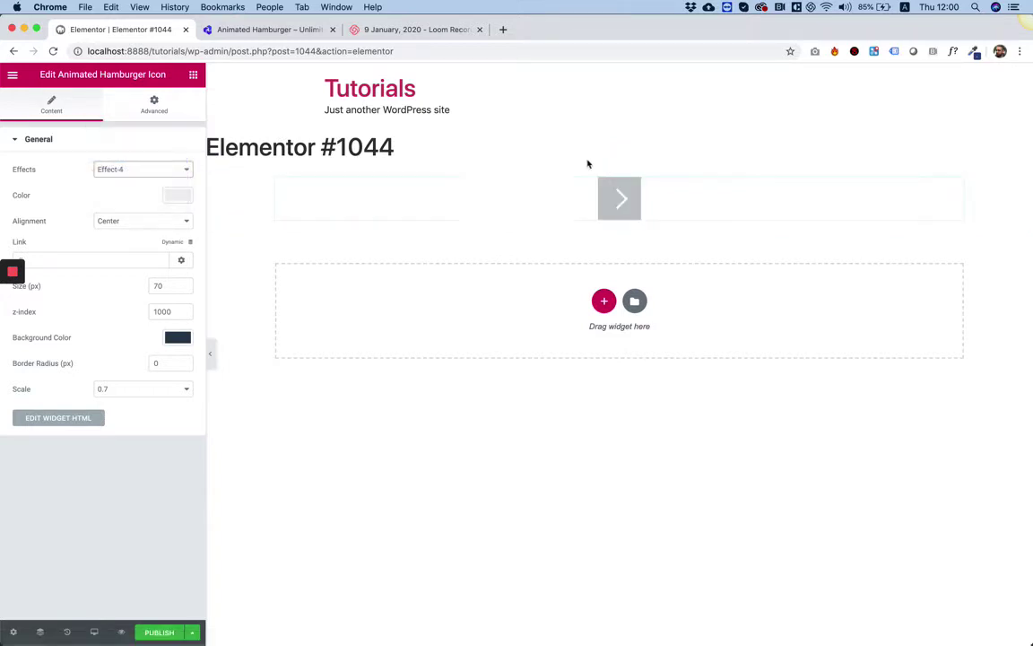
{"action": "left_click", "coordinate": [621, 206]}
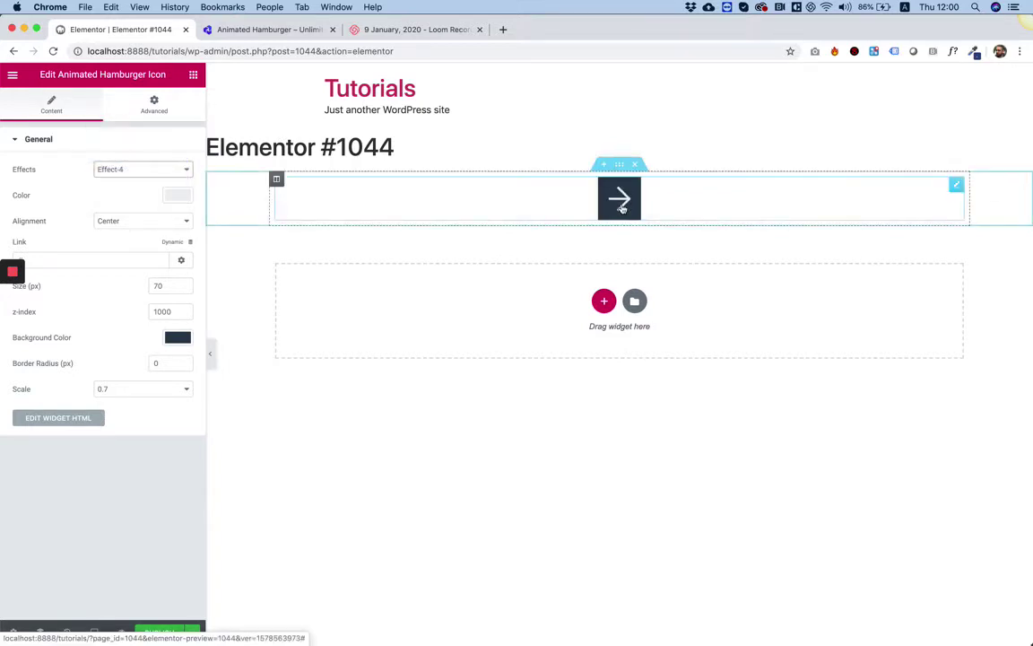
{"action": "left_click", "coordinate": [166, 169]}
{"action": "left_click", "coordinate": [138, 164]}
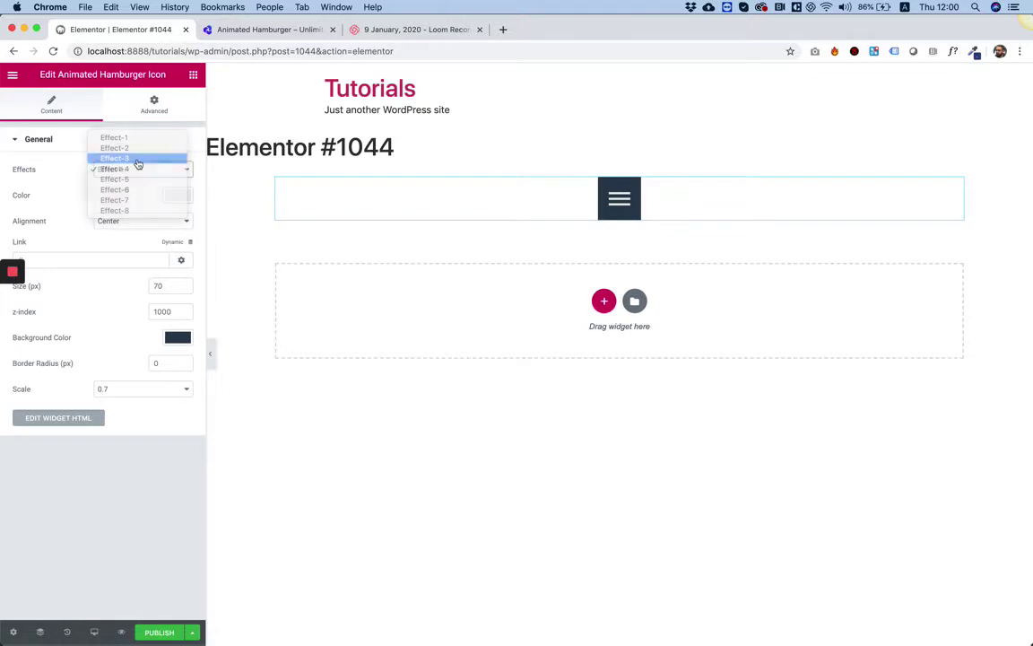
{"action": "left_click", "coordinate": [625, 204]}
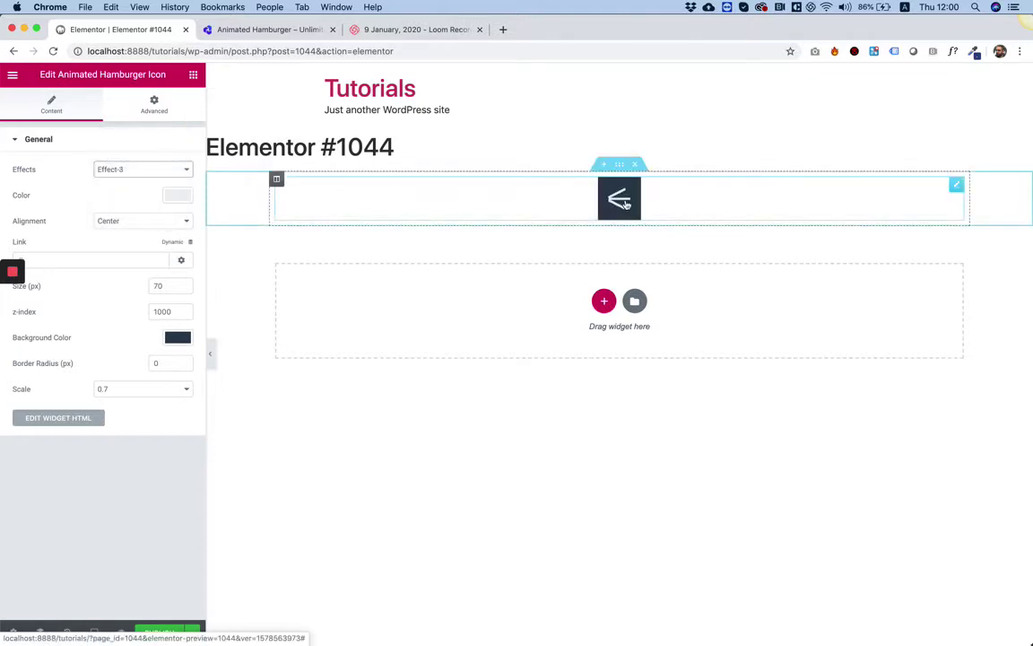
{"action": "left_click", "coordinate": [140, 168]}
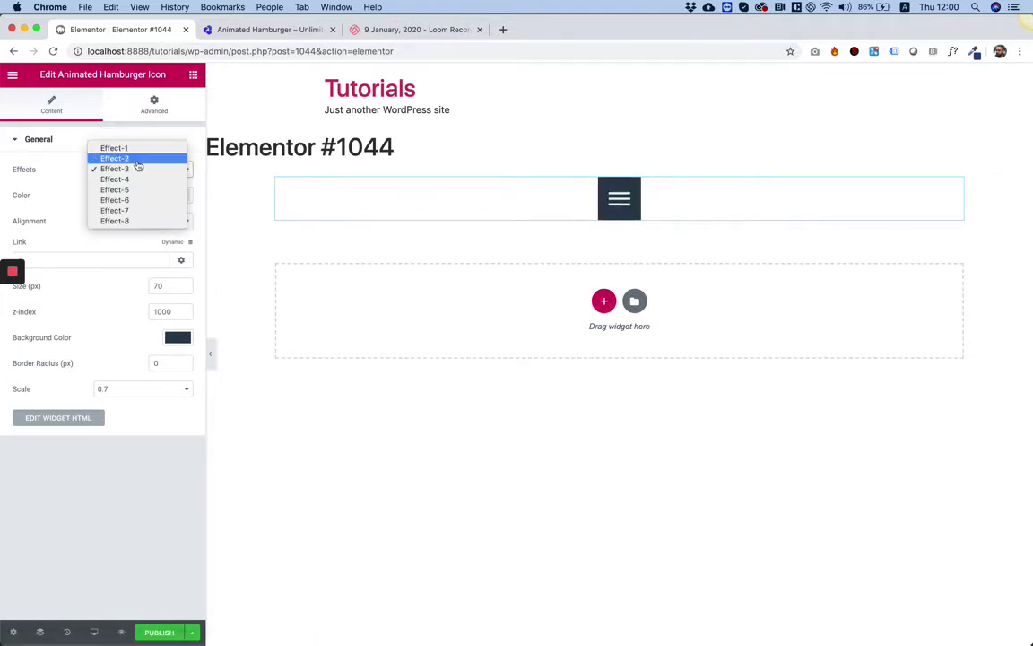
{"action": "left_click", "coordinate": [137, 162]}
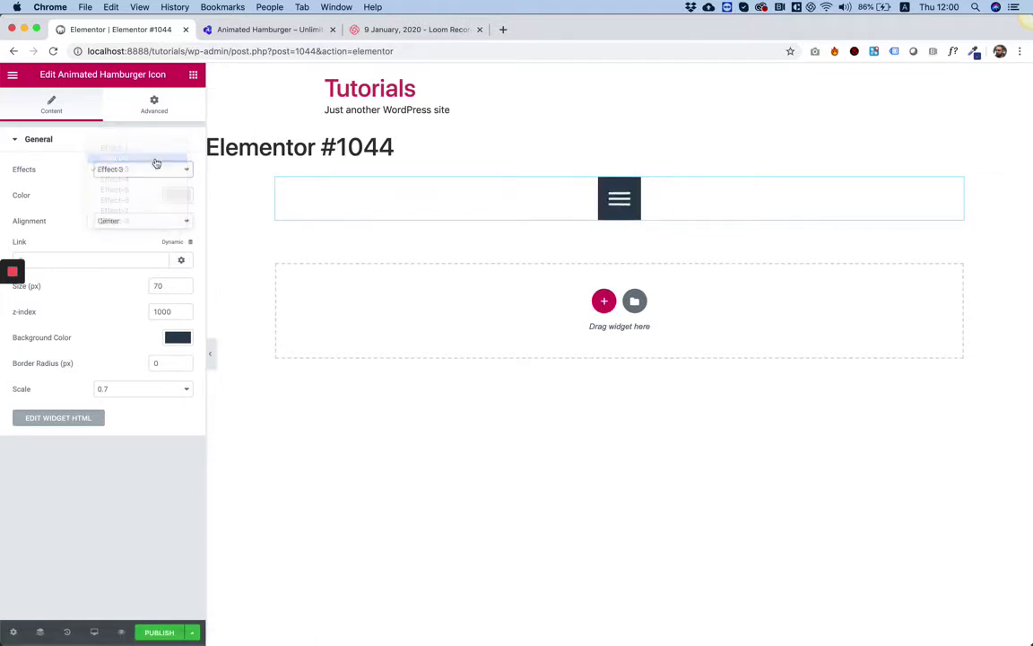
{"action": "left_click", "coordinate": [626, 205]}
{"action": "left_click", "coordinate": [626, 204]}
{"action": "left_click", "coordinate": [626, 204]}
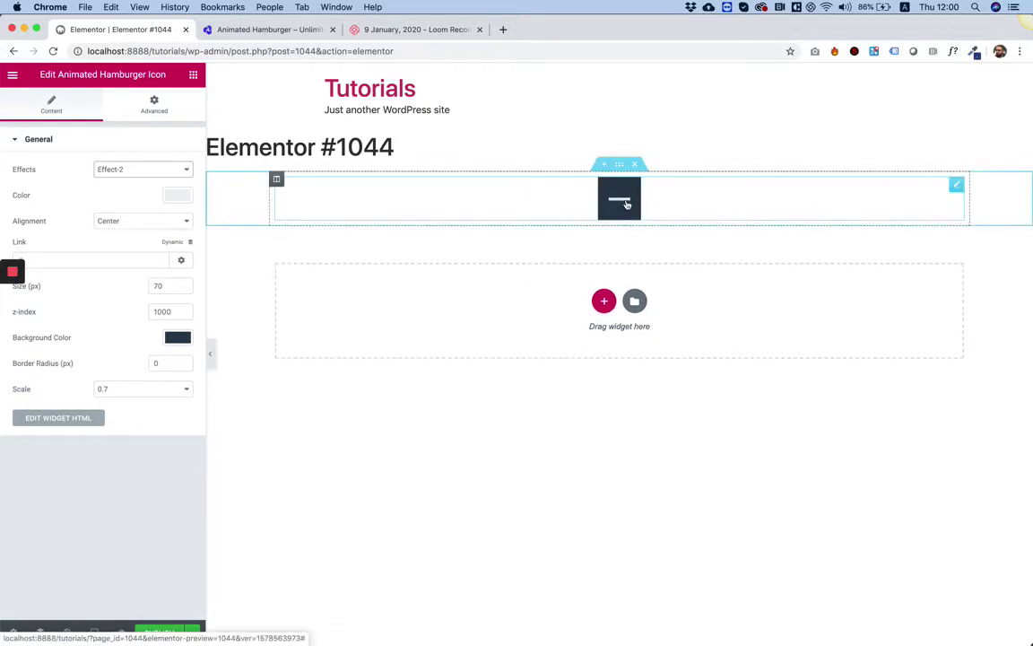
{"action": "left_click", "coordinate": [626, 204]}
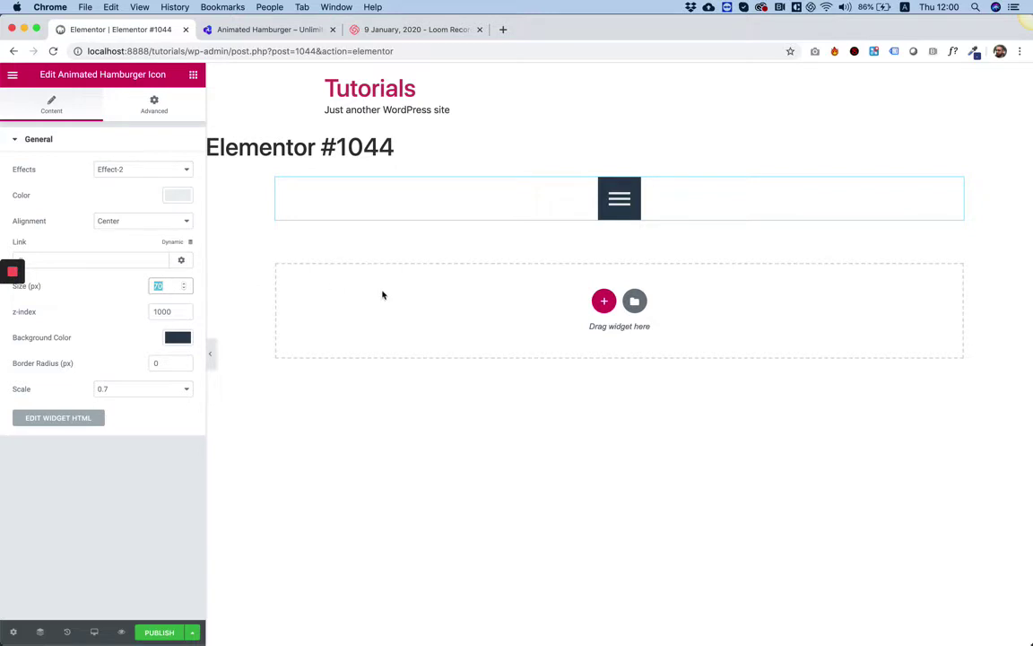
- Leave the icon scale at 0.7, check its background colour, and set Border Radius to 100 px
{"action": "type", "text": "100"}
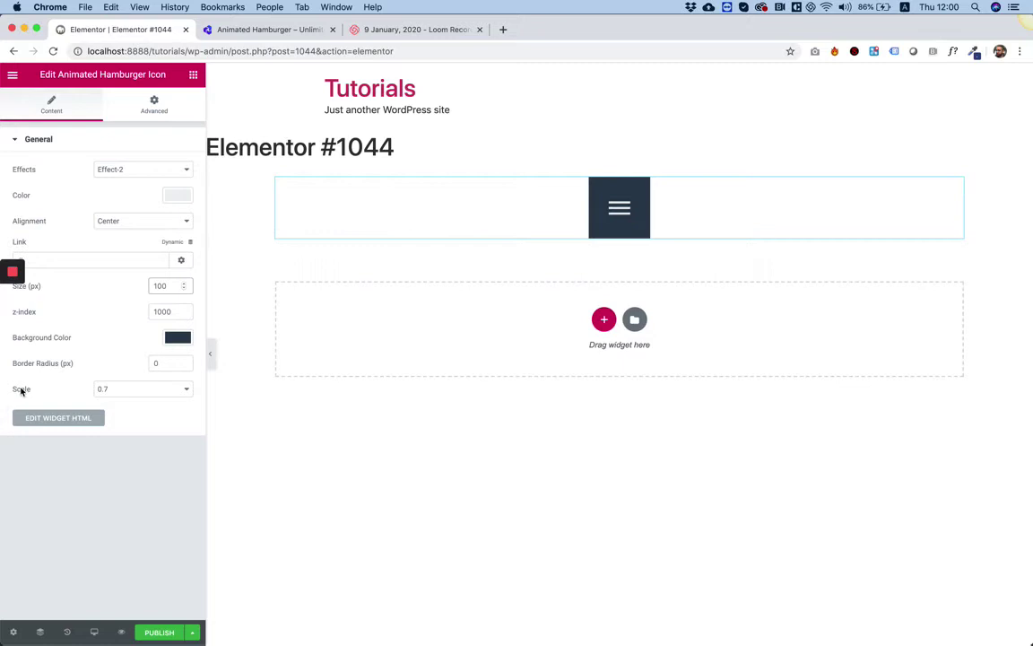
{"action": "left_click", "coordinate": [119, 390]}
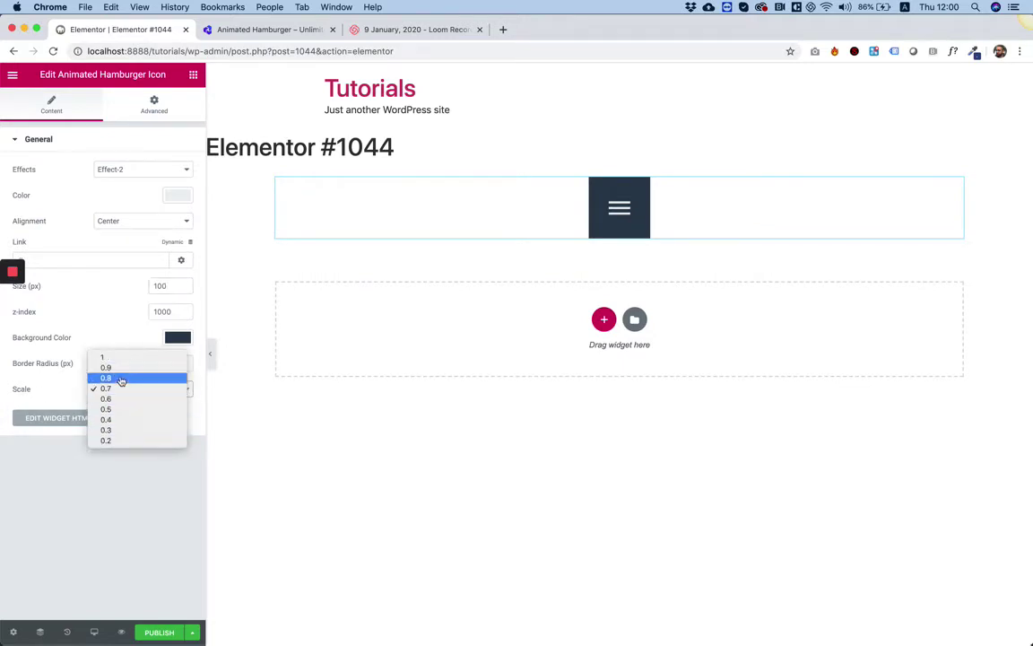
{"action": "left_click", "coordinate": [106, 480]}
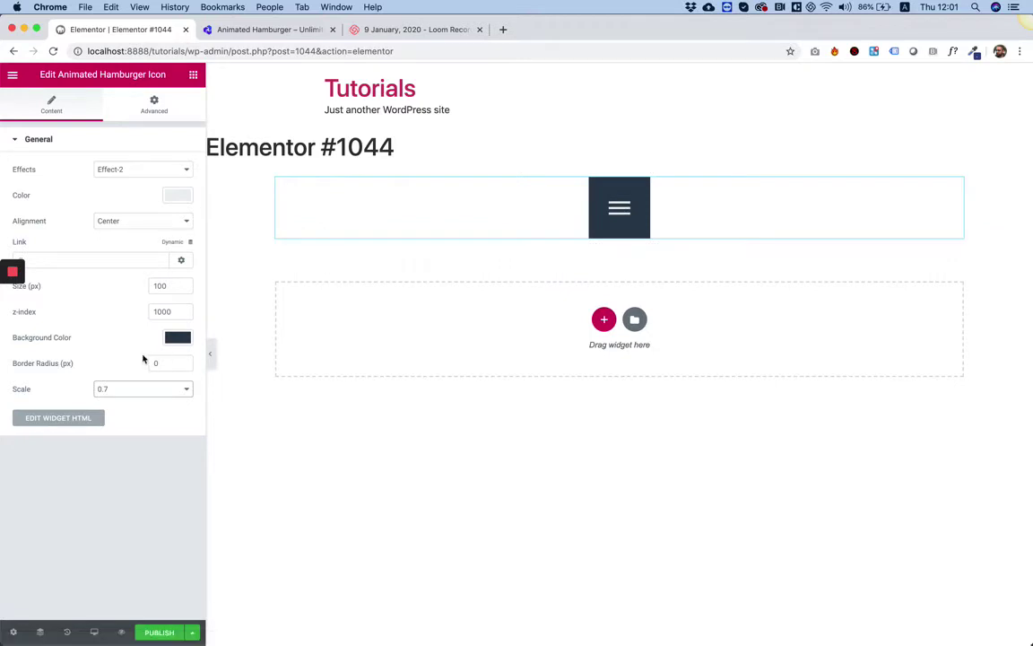
{"action": "left_click", "coordinate": [177, 339]}
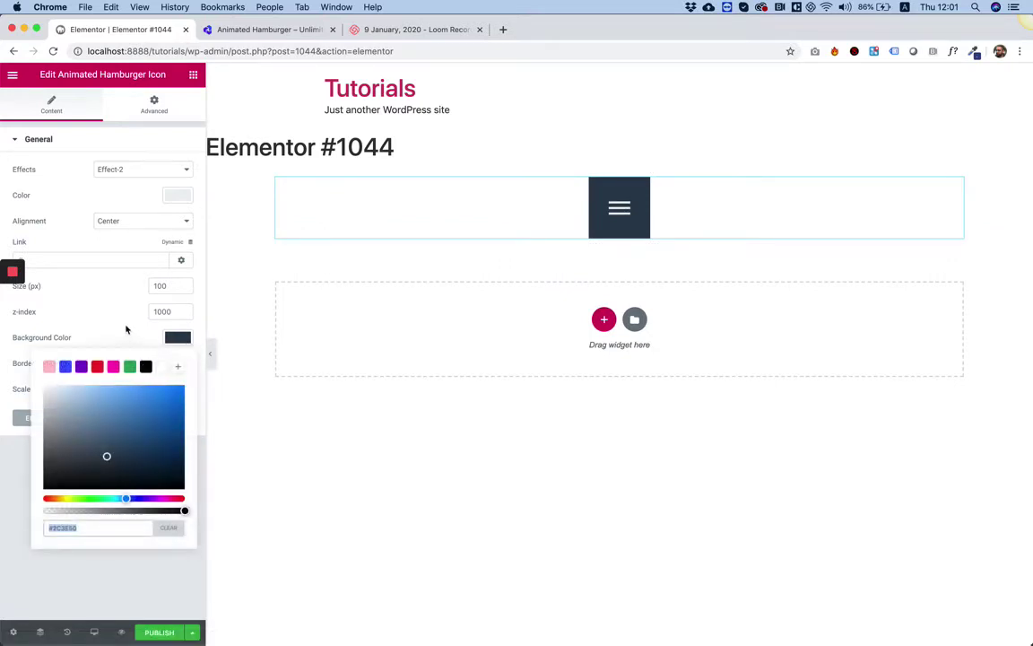
{"action": "left_click", "coordinate": [441, 270]}
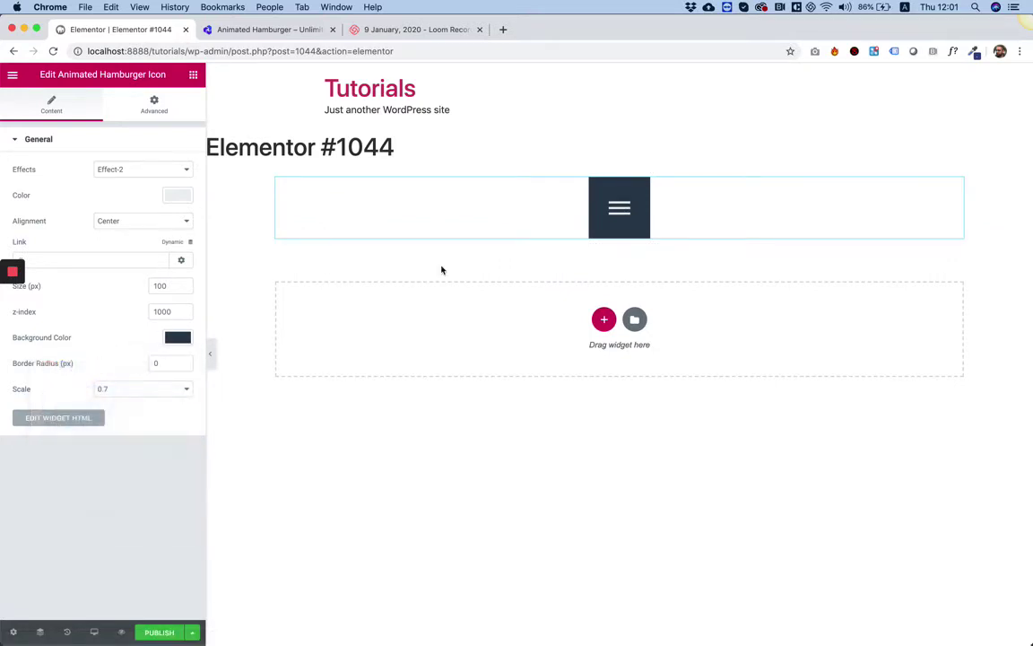
{"action": "left_click", "coordinate": [155, 364]}
{"action": "type", "text": "100"}
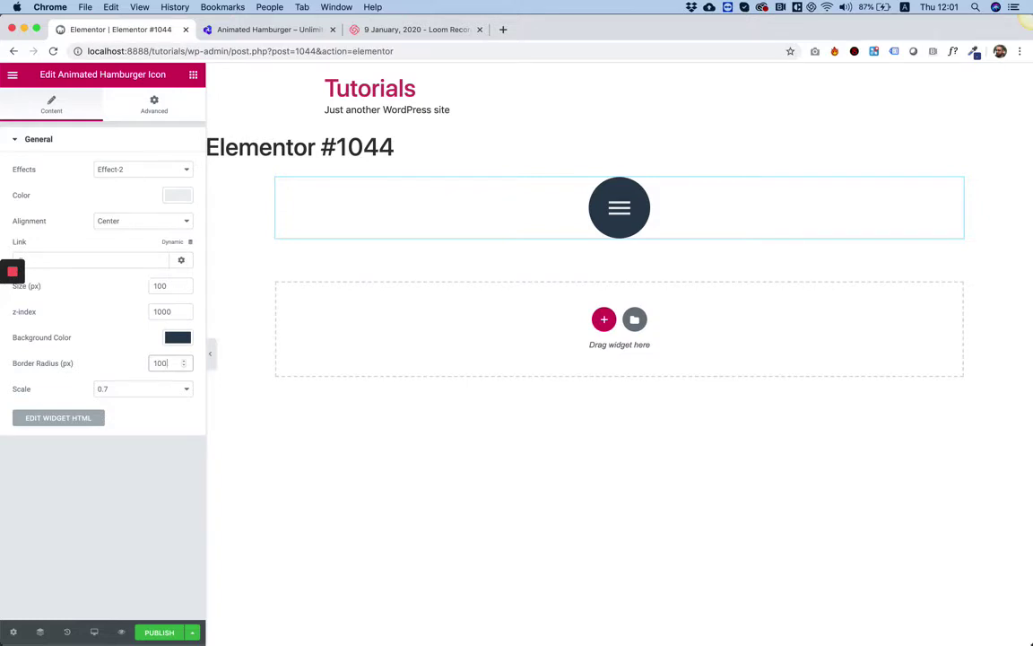
- Set the hamburger widget's Advanced Z-Index to 100000
{"action": "left_click", "coordinate": [161, 99]}
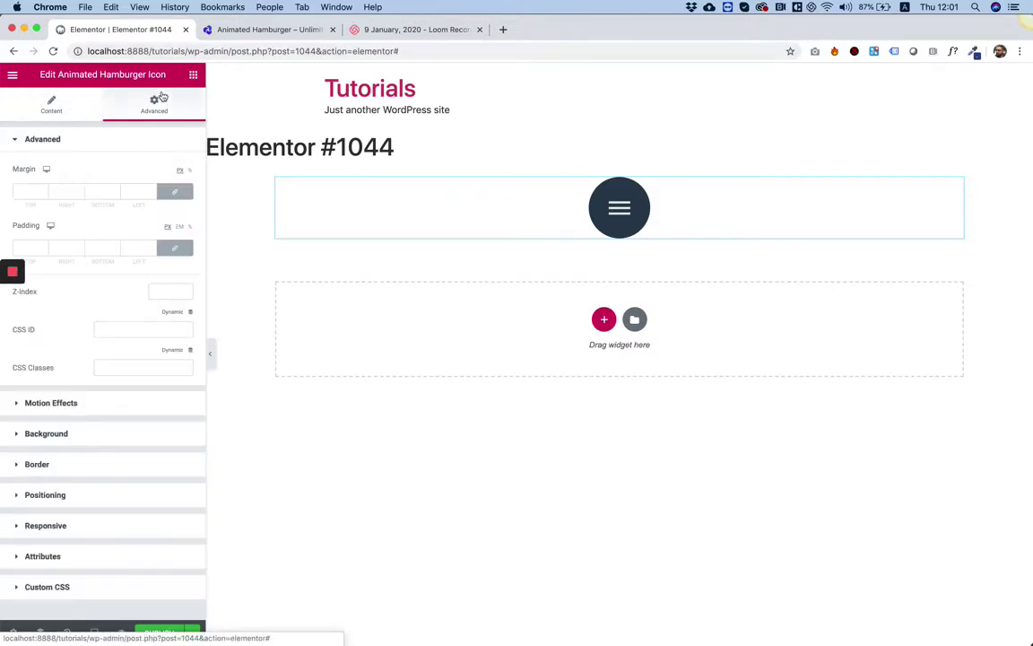
{"action": "left_click", "coordinate": [164, 291]}
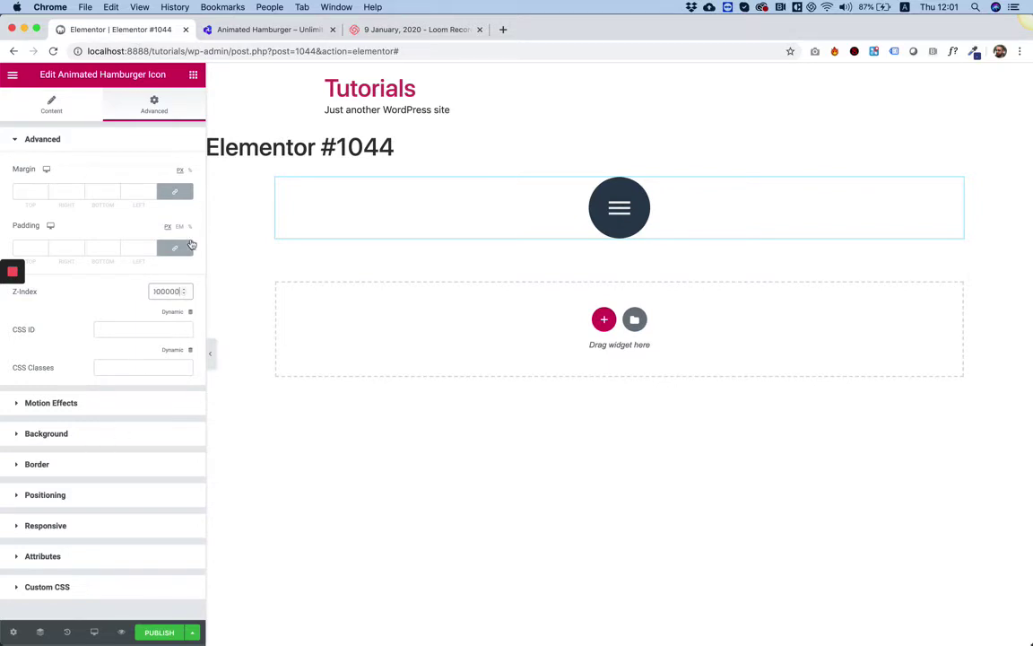
{"action": "key", "text": "Tab"}
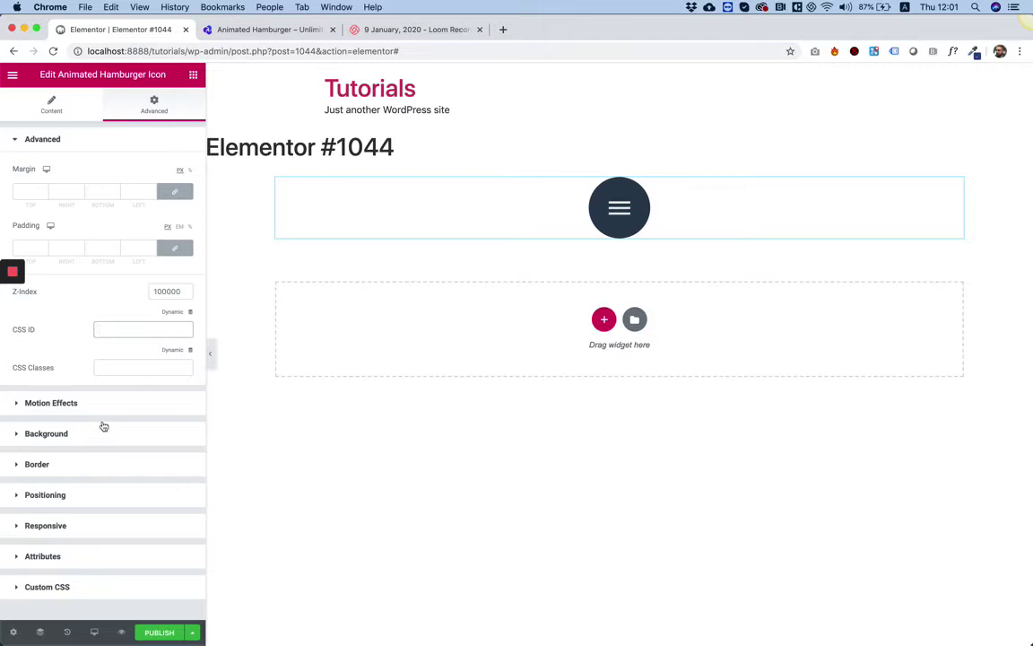
- Position the widget Inline (auto), Fixed, anchored right, with horizontal and vertical offsets of 20
{"action": "left_click", "coordinate": [48, 495]}
{"action": "left_click", "coordinate": [106, 292]}
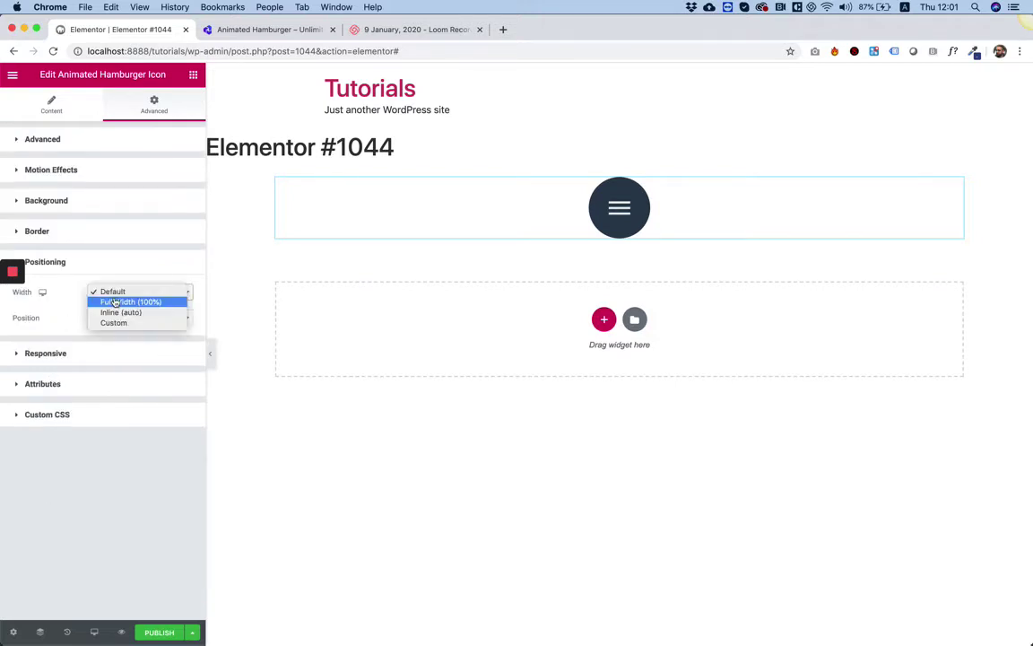
{"action": "left_click", "coordinate": [134, 311]}
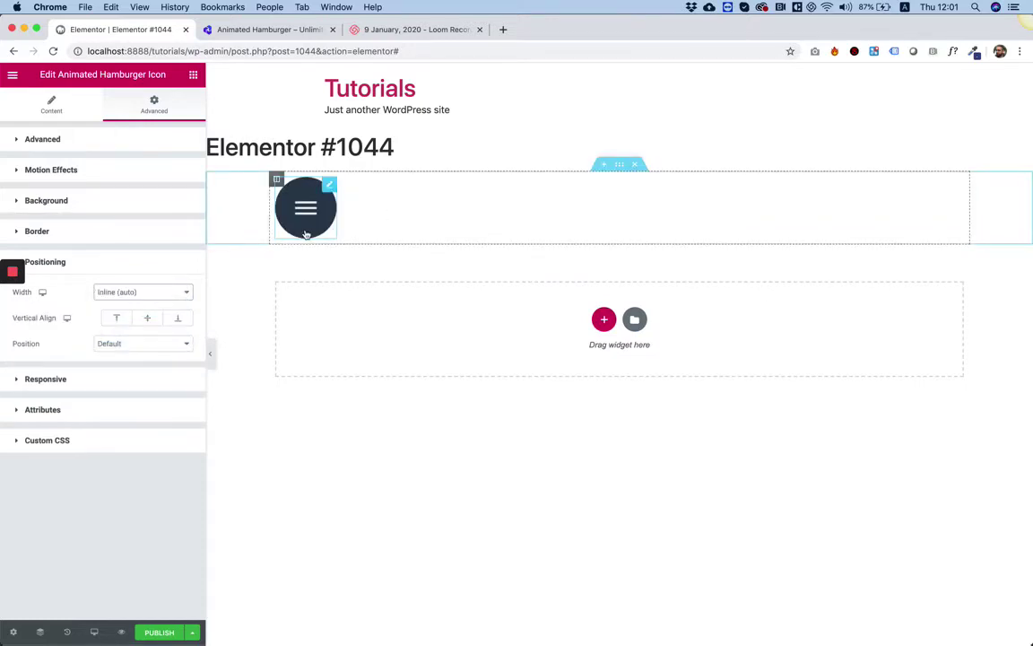
{"action": "left_click", "coordinate": [112, 348]}
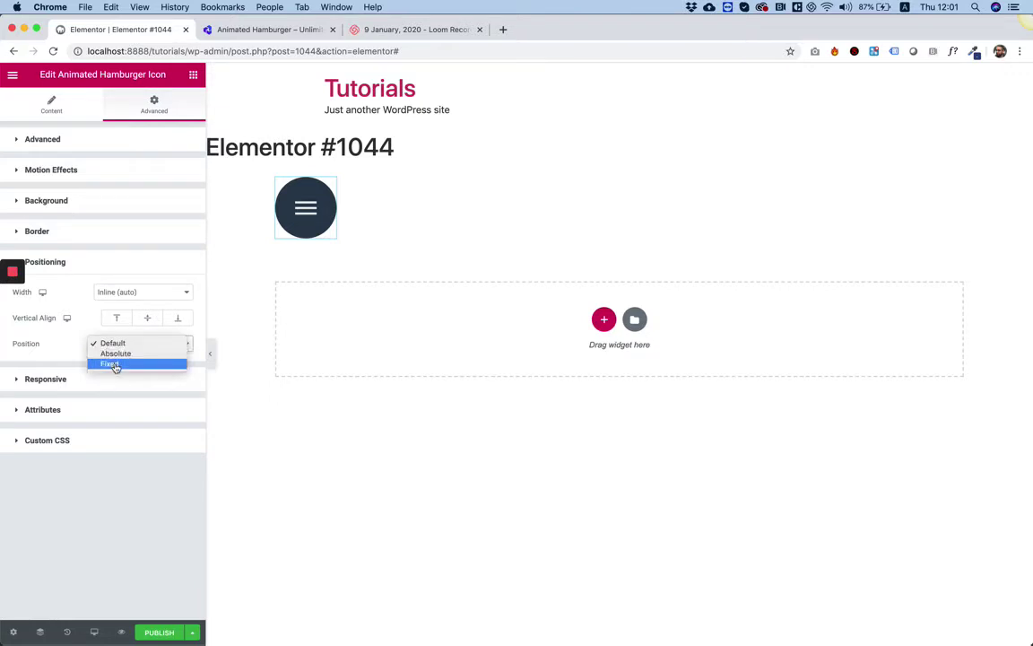
{"action": "left_click", "coordinate": [115, 364]}
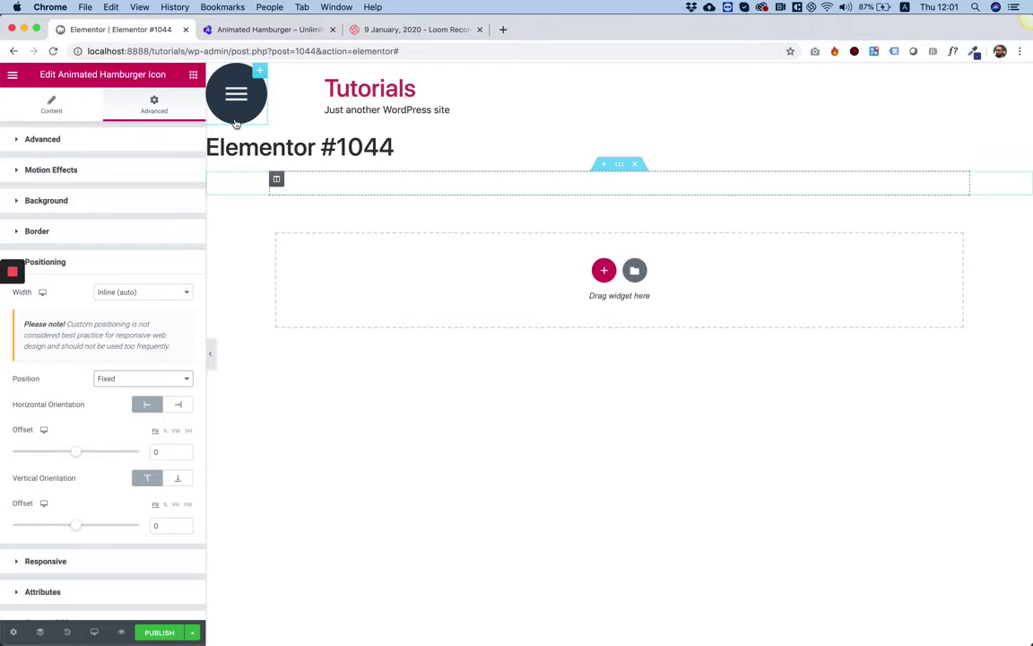
{"action": "left_click", "coordinate": [176, 409]}
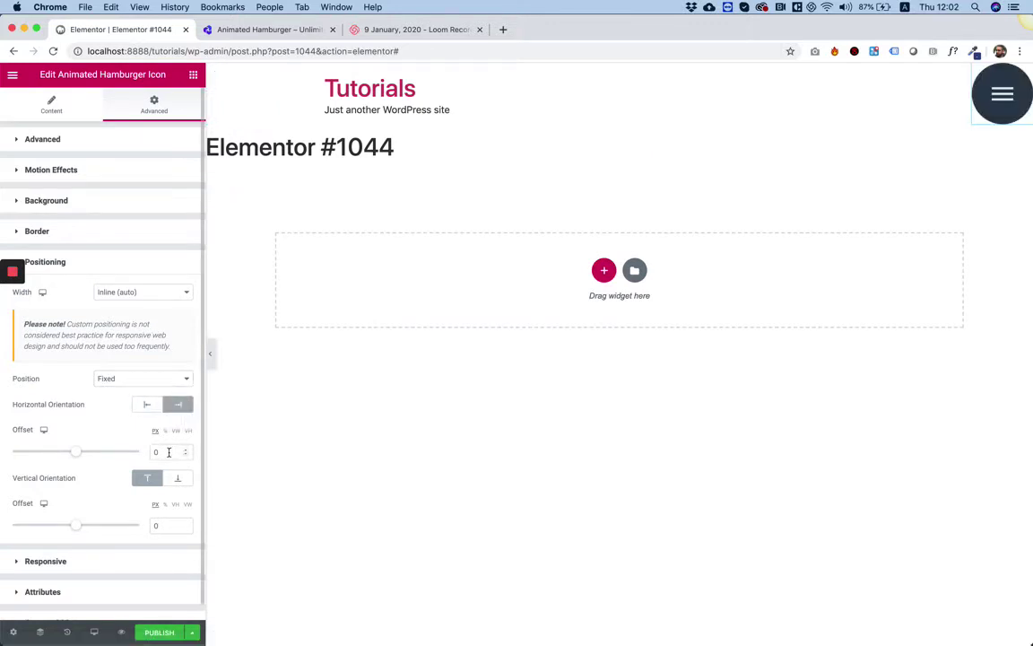
{"action": "left_click", "coordinate": [169, 452]}
{"action": "type", "text": "20"}
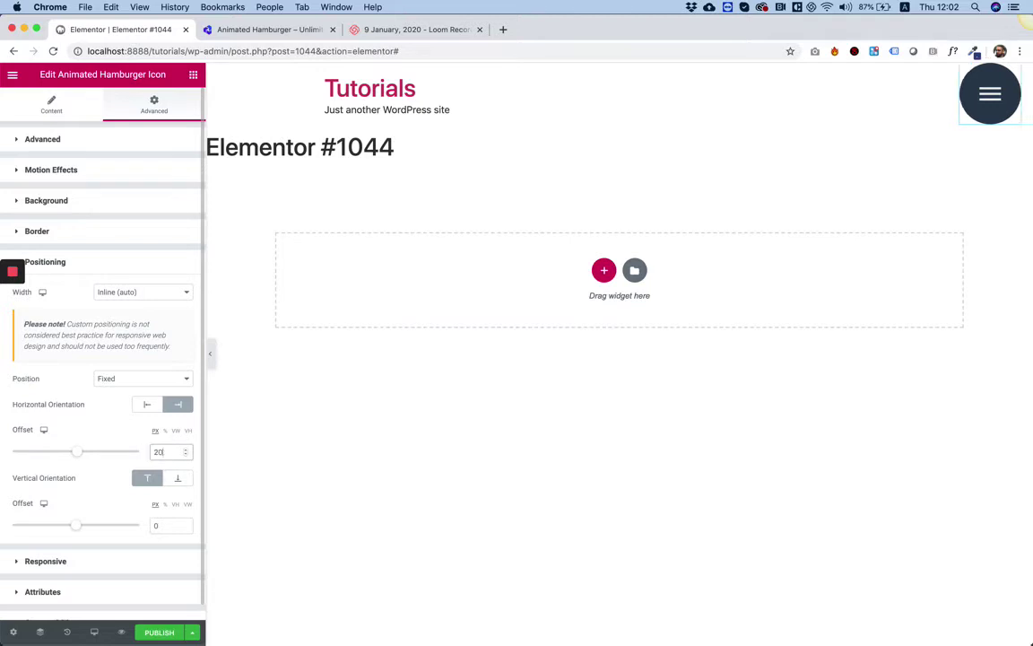
{"action": "left_click", "coordinate": [169, 526]}
{"action": "type", "text": "20"}
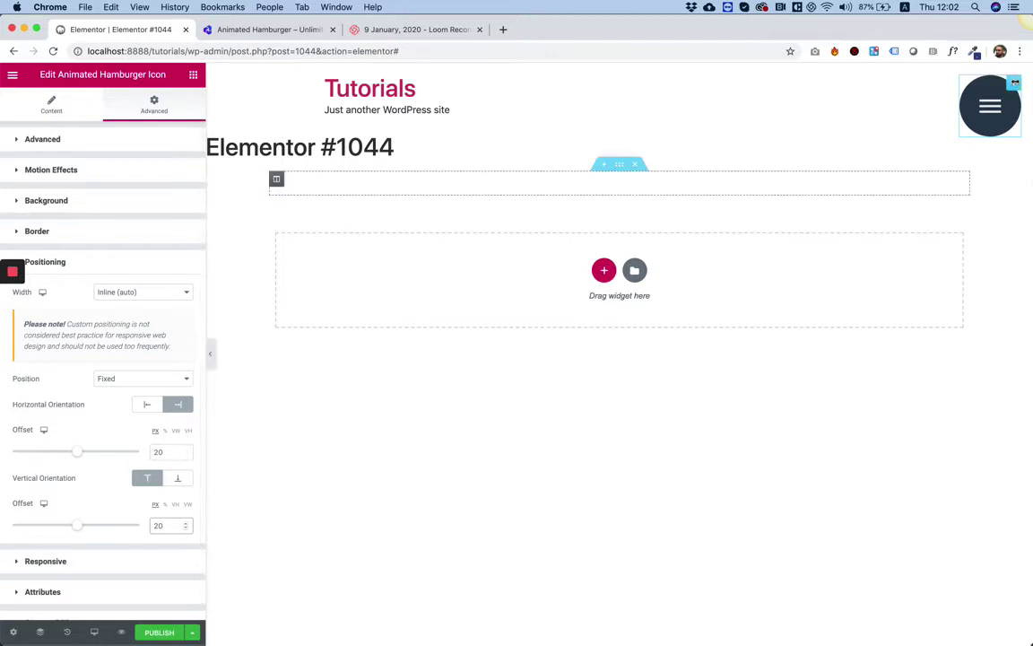
- Test the pinned icon's toggle animation and publish the page
{"action": "left_click", "coordinate": [992, 112]}
{"action": "left_click", "coordinate": [994, 117]}
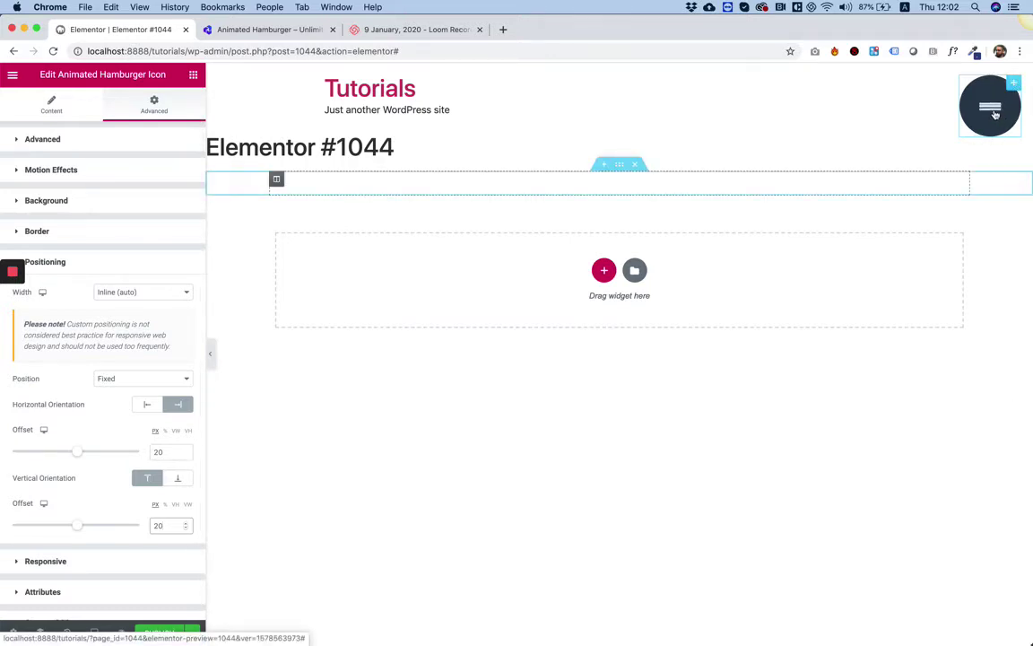
{"action": "left_click", "coordinate": [994, 116]}
{"action": "left_click", "coordinate": [994, 113]}
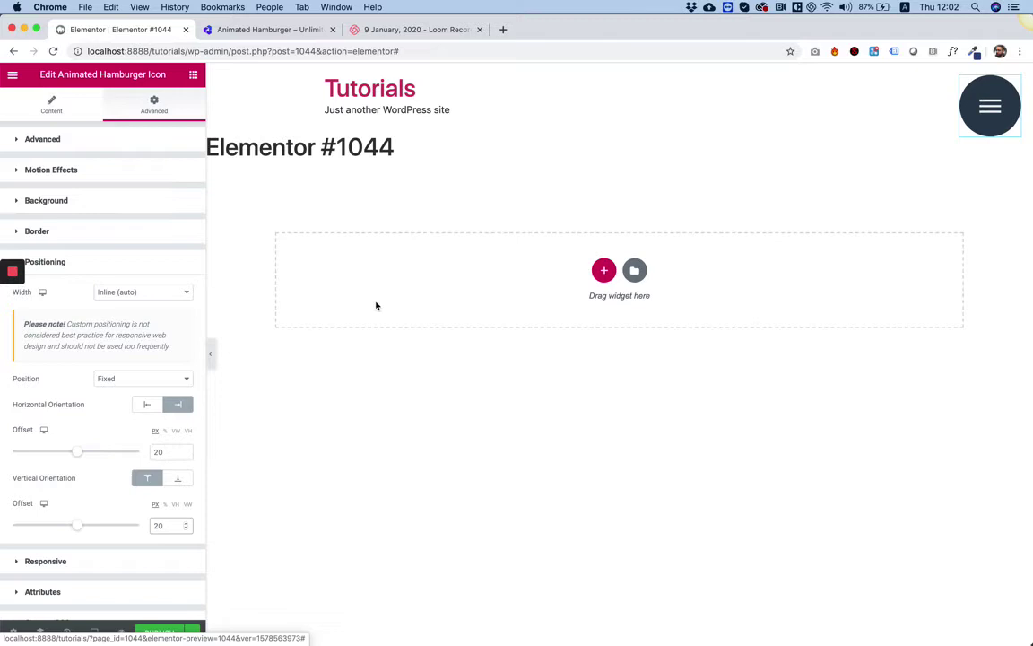
{"action": "left_click", "coordinate": [153, 632]}
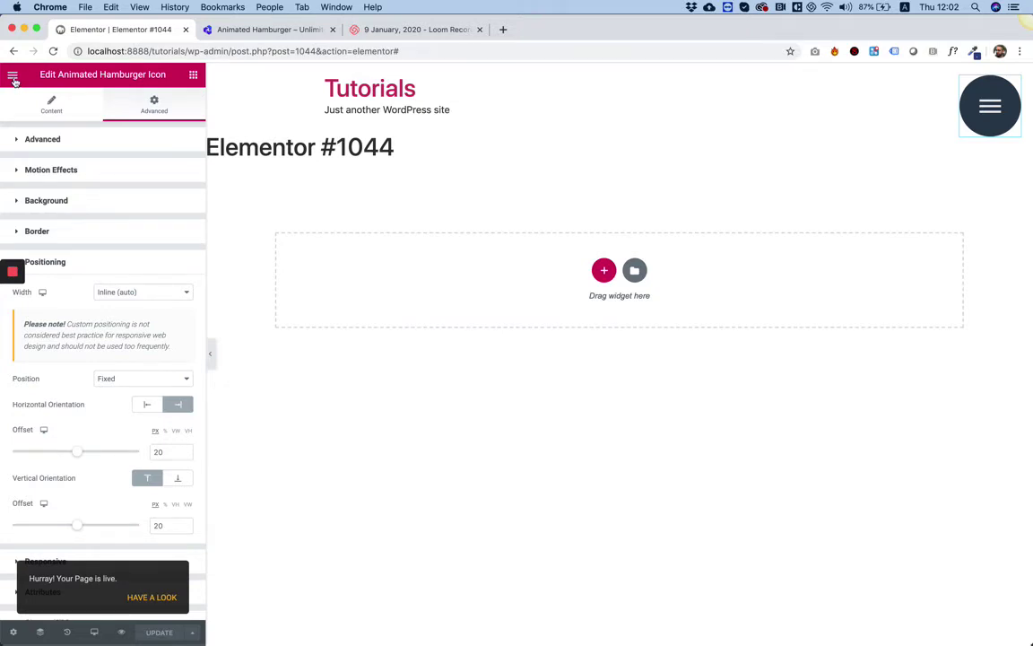
- Open the WordPress dashboard in a new tab and go to Templates > Popups
{"action": "left_click", "coordinate": [14, 78]}
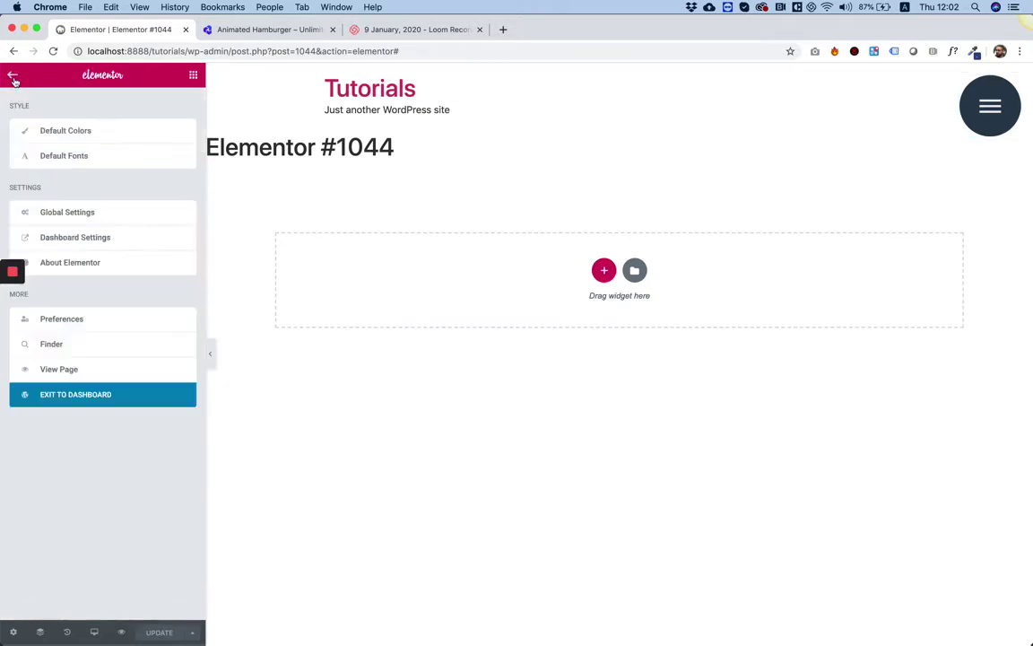
{"action": "right_click", "coordinate": [80, 394]}
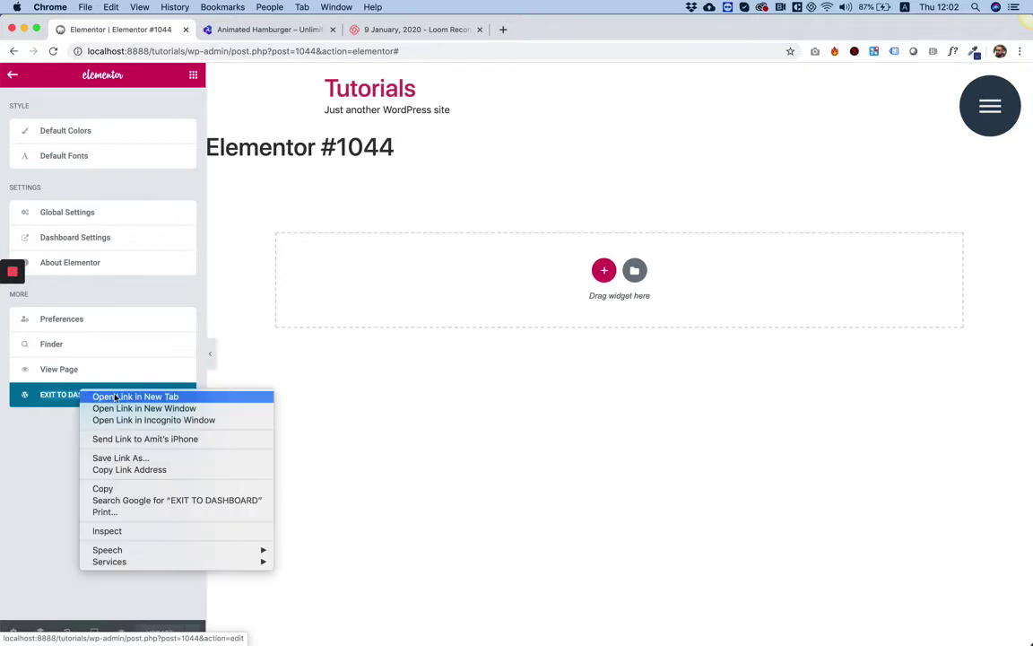
{"action": "left_click", "coordinate": [114, 397]}
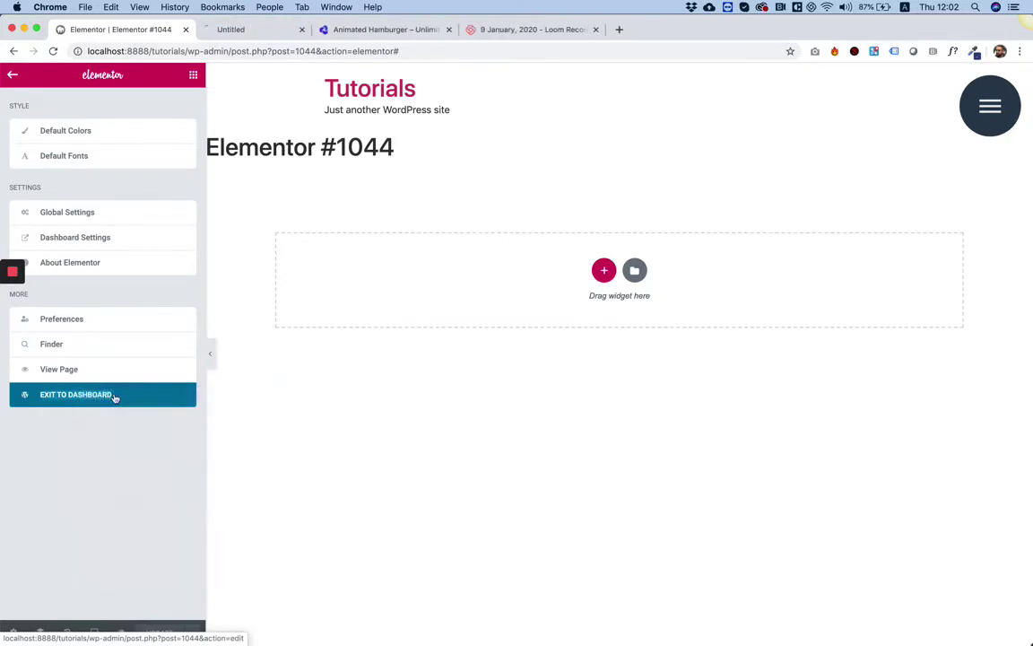
{"action": "left_click", "coordinate": [246, 31]}
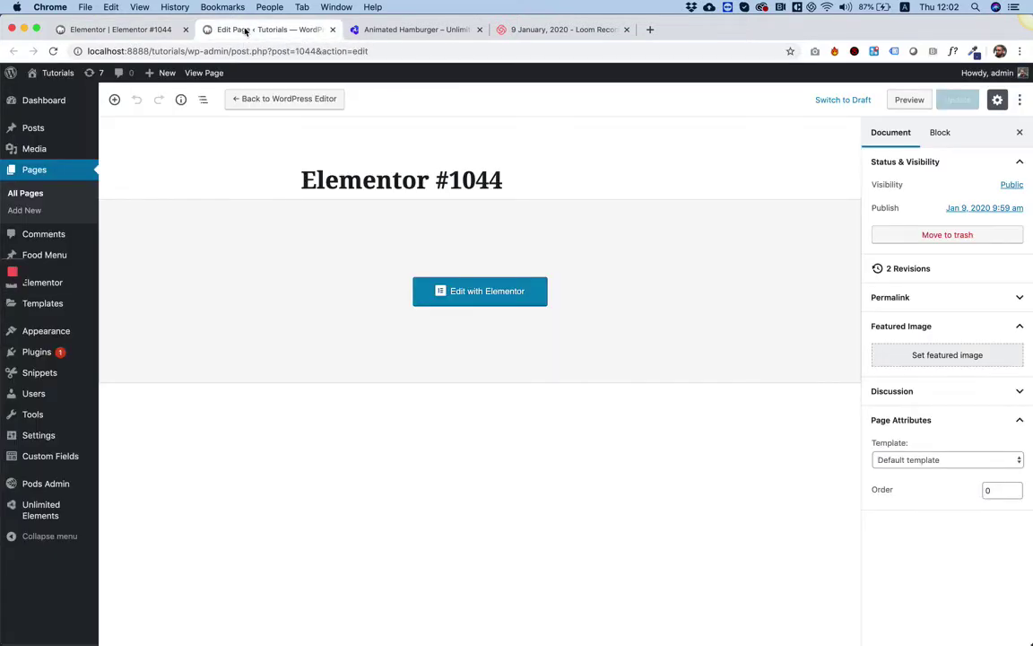
{"action": "mouse_move", "coordinate": [64, 306]}
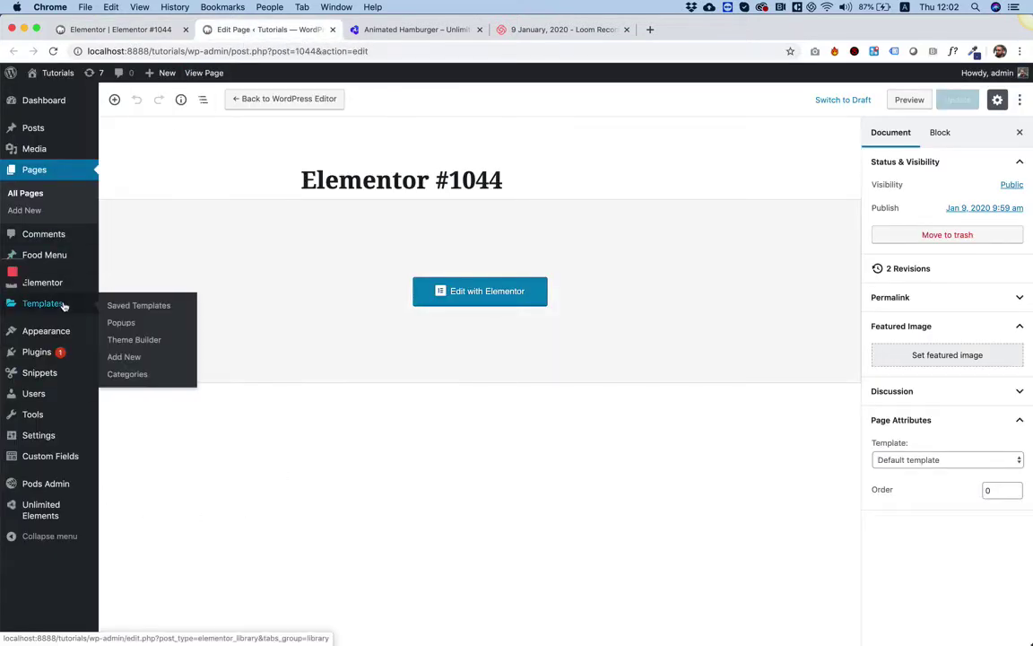
{"action": "left_click", "coordinate": [142, 323]}
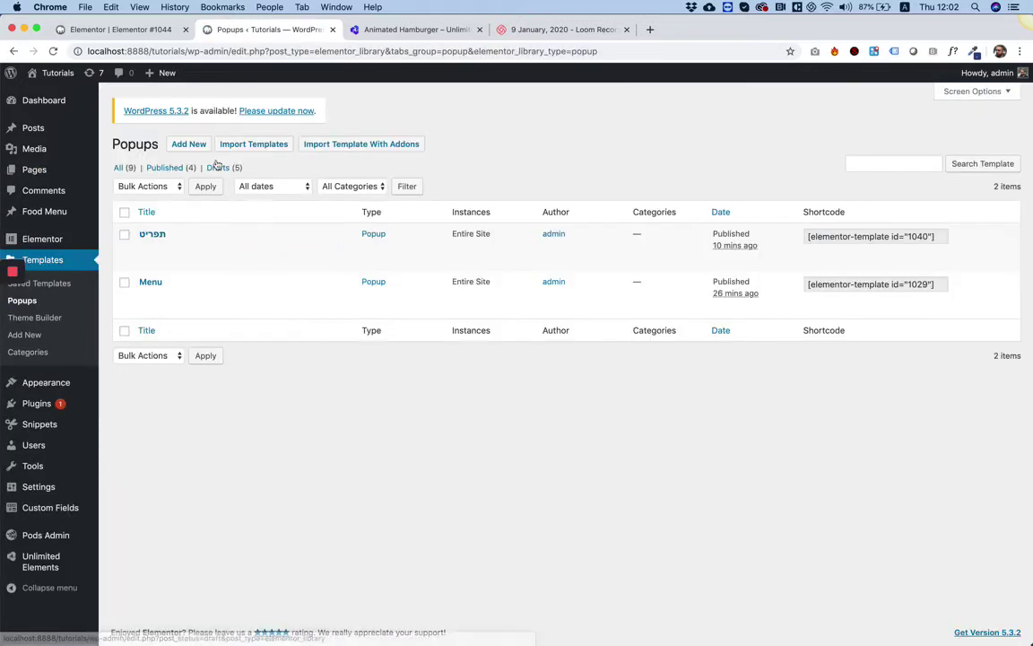
- Create a Popup template named 'New Menu' and dismiss the template library
{"action": "left_click", "coordinate": [187, 143]}
{"action": "left_click", "coordinate": [579, 395]}
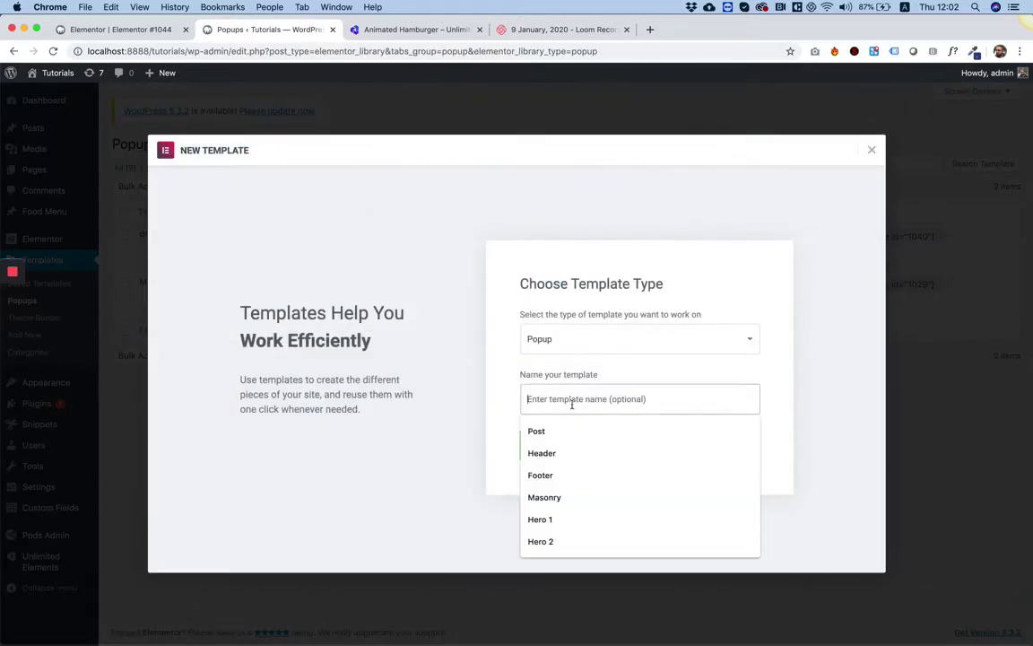
{"action": "type", "text": "N"}
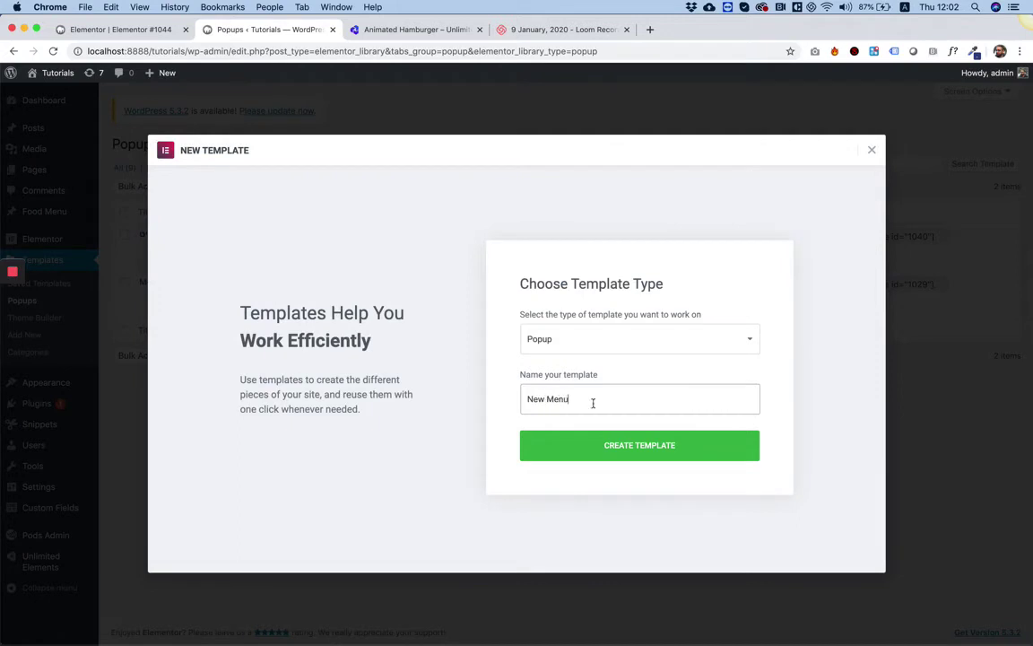
{"action": "type", "text": "ew Menu"}
{"action": "left_click", "coordinate": [606, 444]}
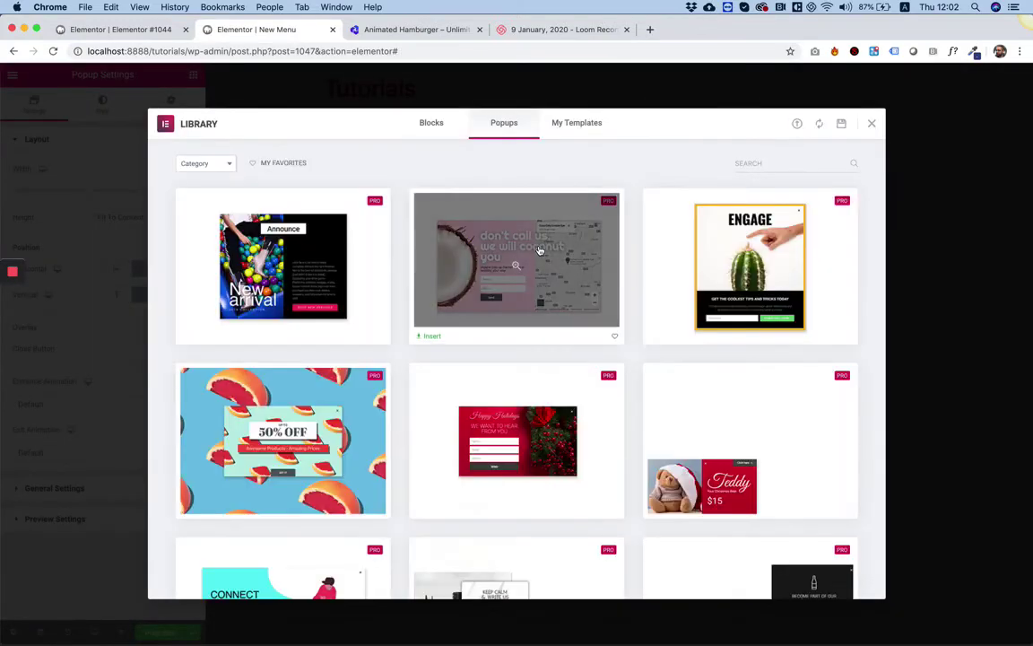
{"action": "left_click", "coordinate": [870, 126]}
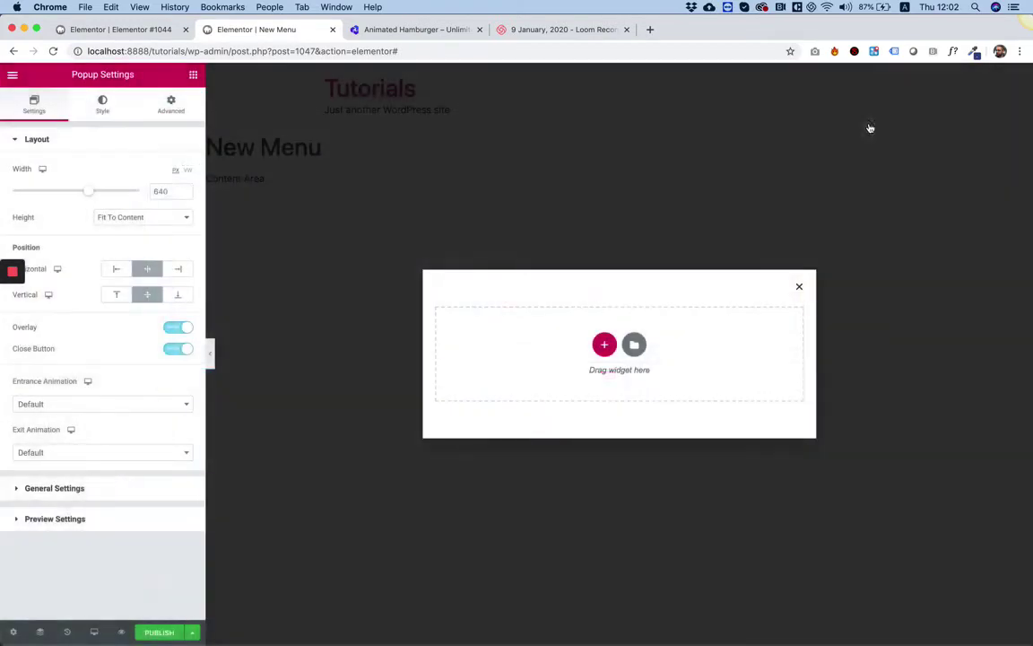
- Set the popup width to 100 vw and its height to Fit To Screen
{"action": "left_click", "coordinate": [190, 174]}
{"action": "double_click", "coordinate": [175, 186]}
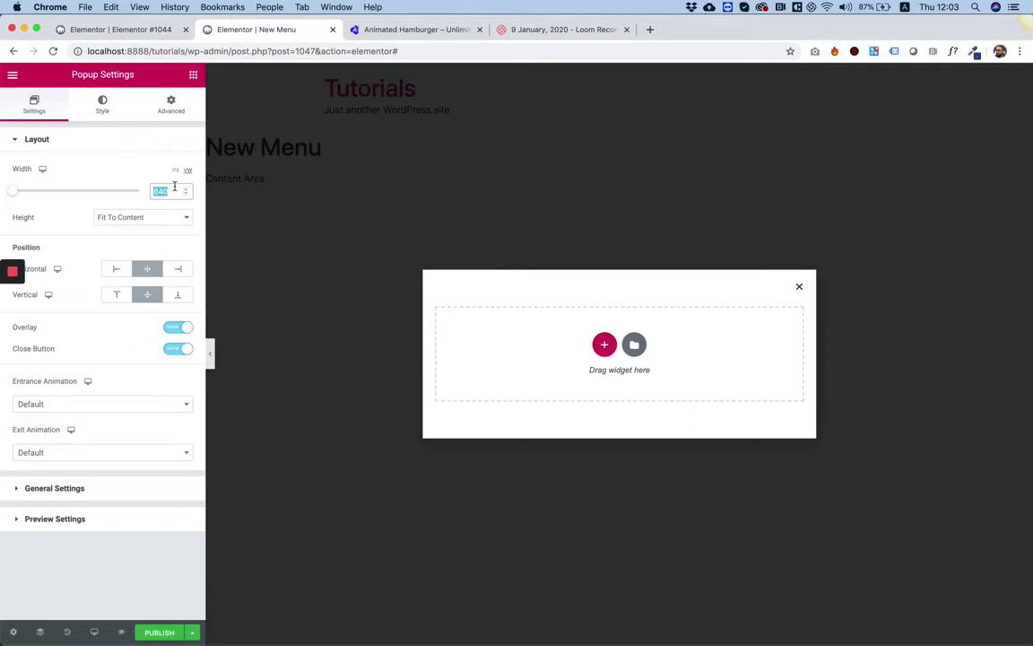
{"action": "type", "text": "100"}
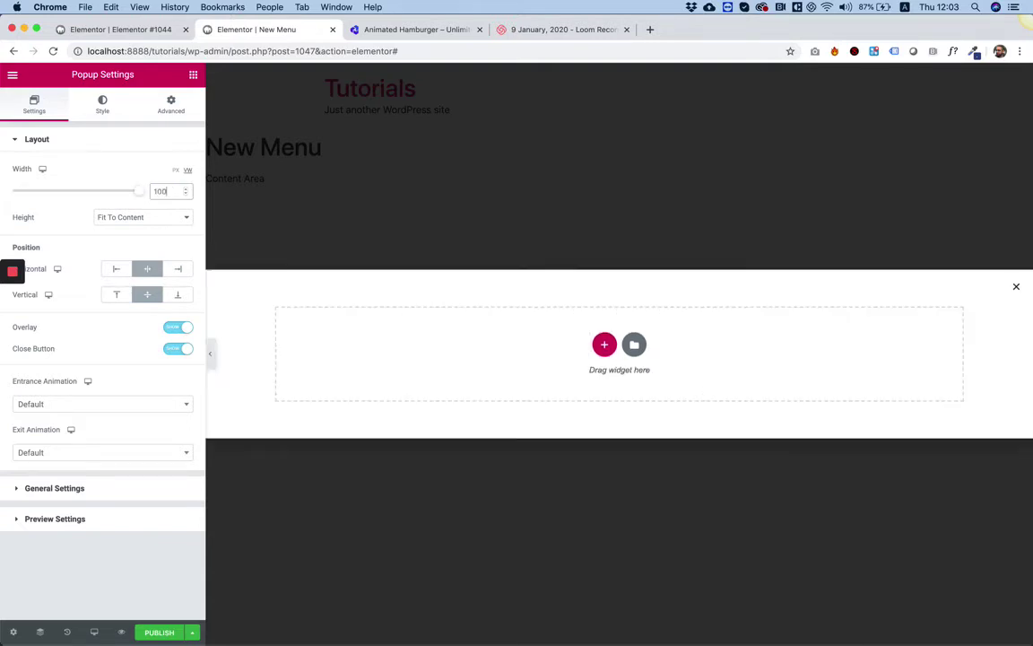
{"action": "left_click", "coordinate": [114, 222]}
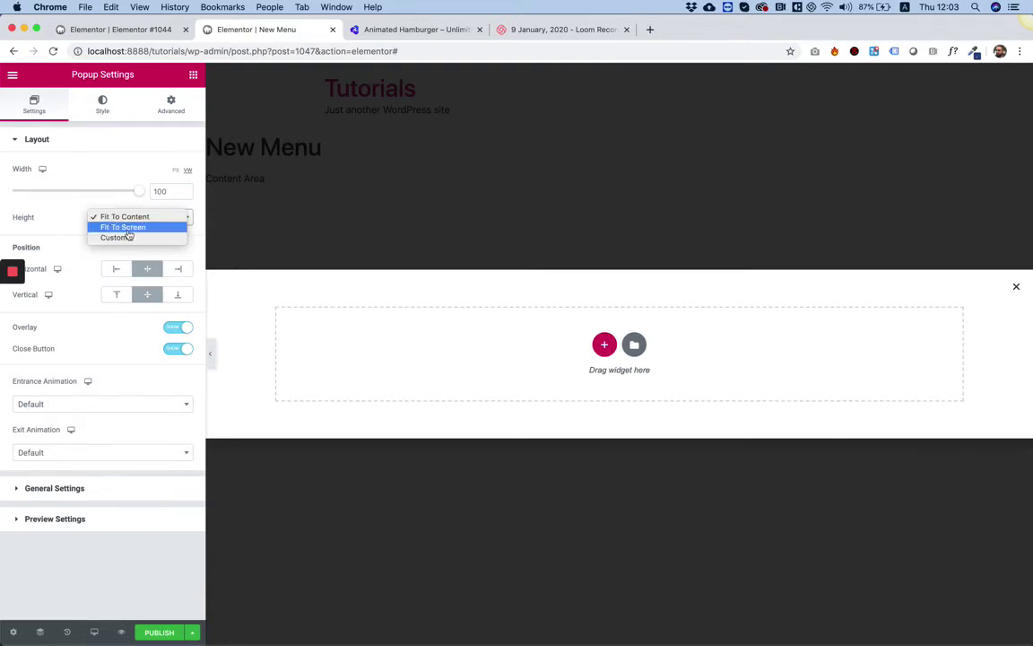
{"action": "left_click", "coordinate": [125, 228]}
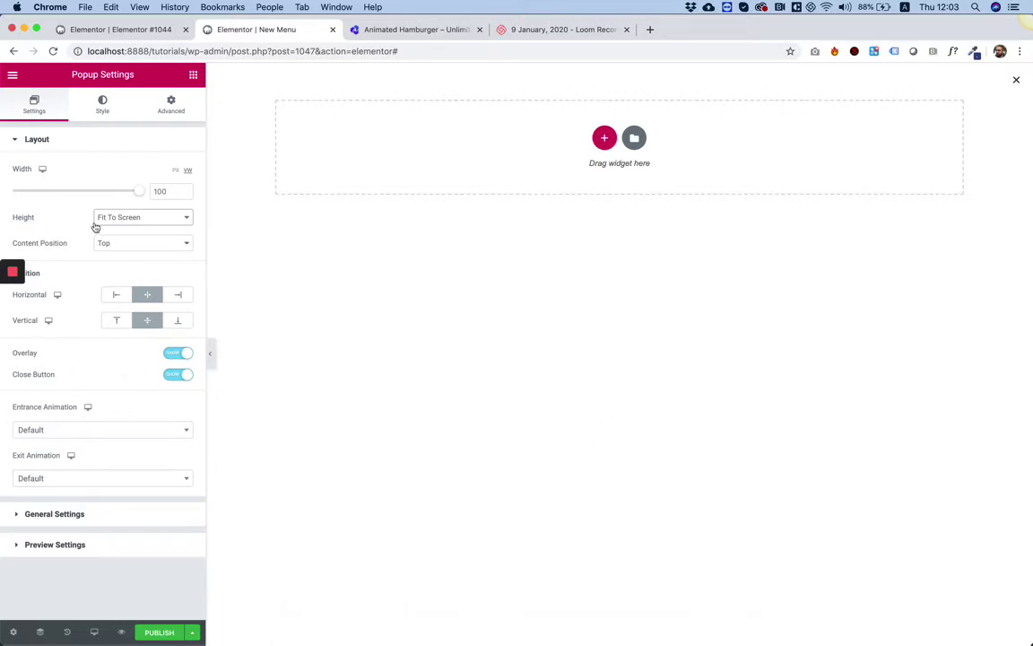
- Choose Zoom In as the entrance animation and Zoom Out as the exit animation
{"action": "left_click", "coordinate": [56, 431]}
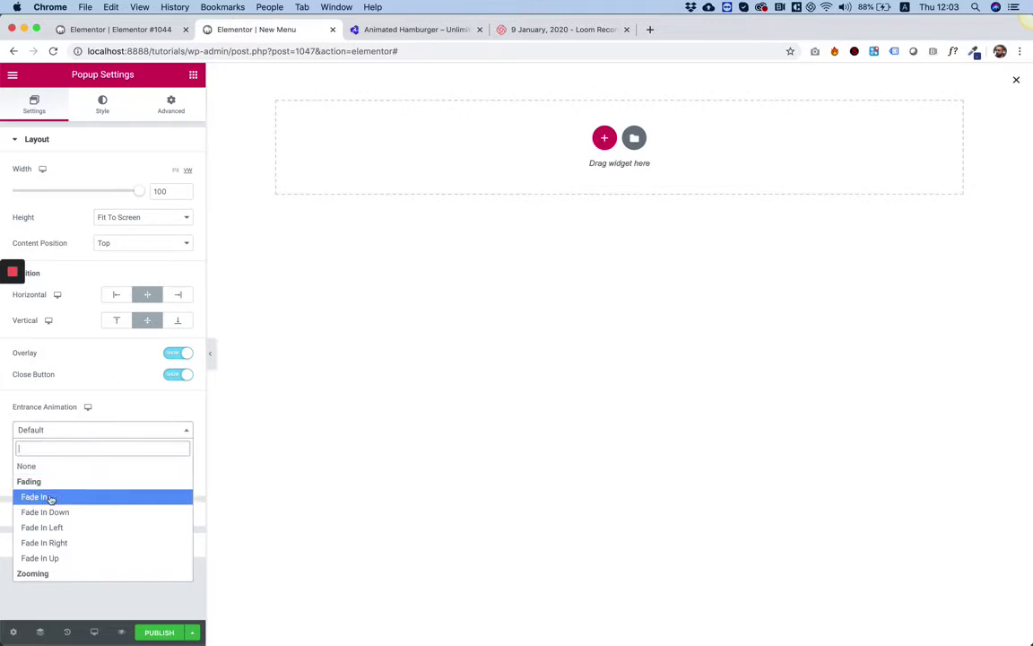
{"action": "scroll", "coordinate": [51, 499], "scroll_direction": "down", "scroll_amount": 3}
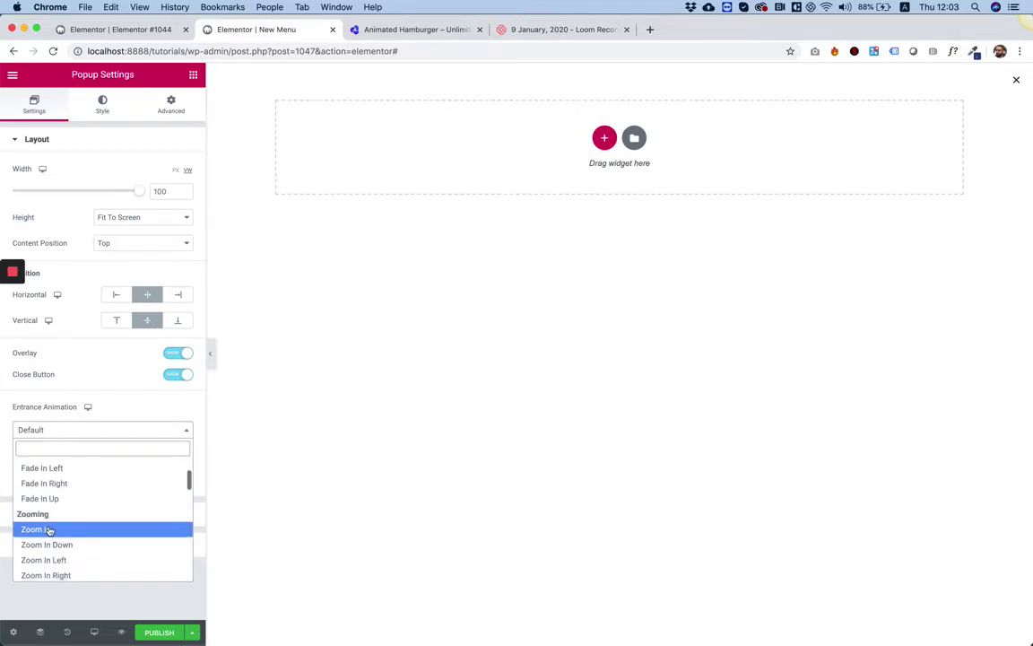
{"action": "left_click", "coordinate": [49, 530]}
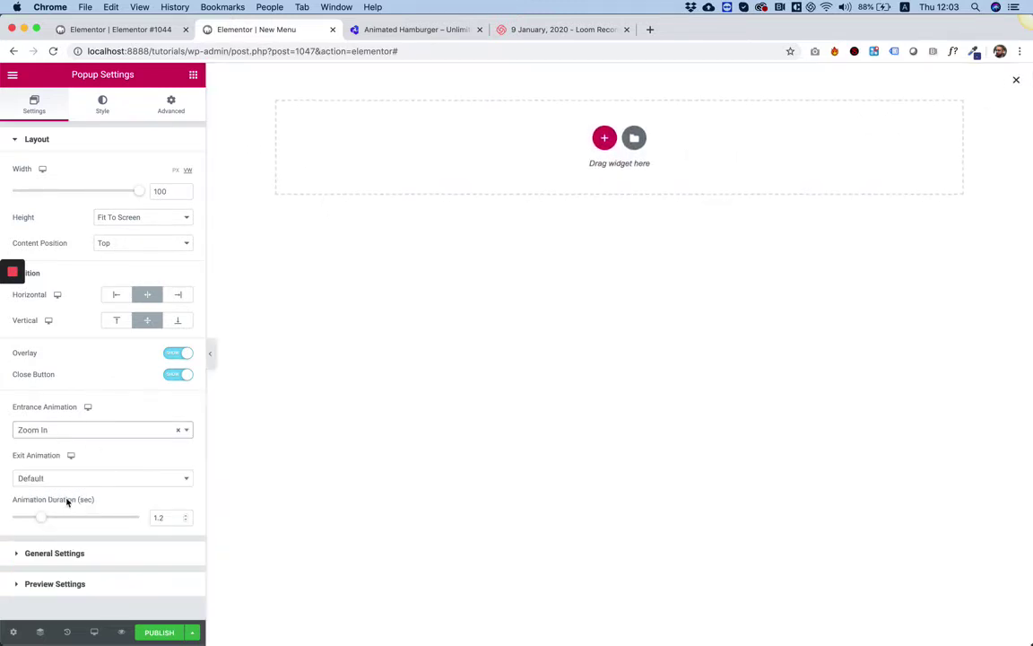
{"action": "left_click", "coordinate": [68, 479]}
{"action": "scroll", "coordinate": [73, 590], "scroll_direction": "down", "scroll_amount": 2}
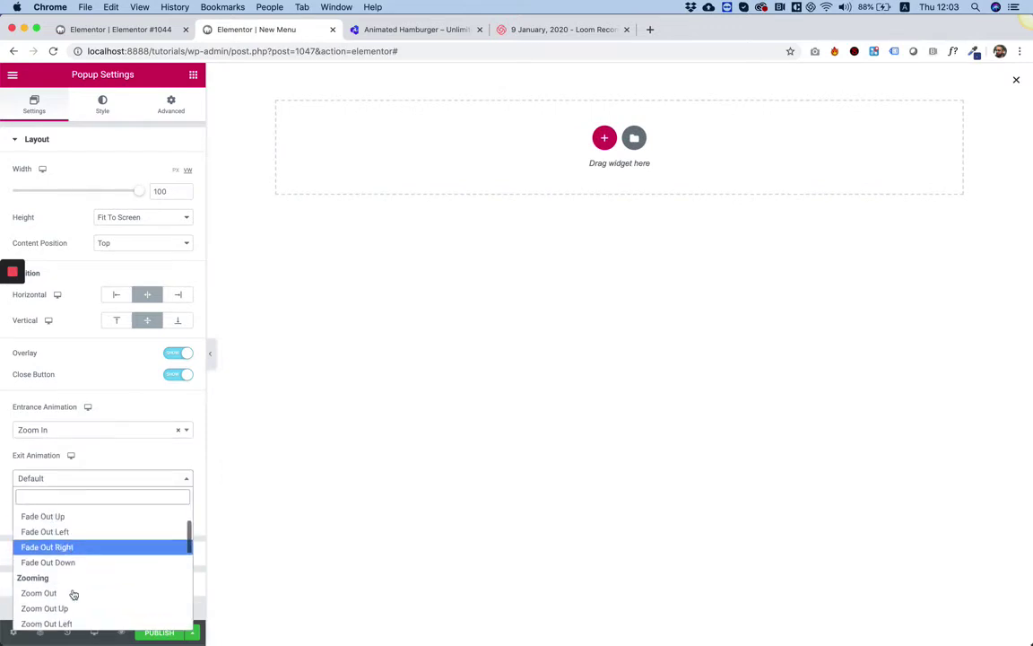
{"action": "left_click", "coordinate": [68, 594]}
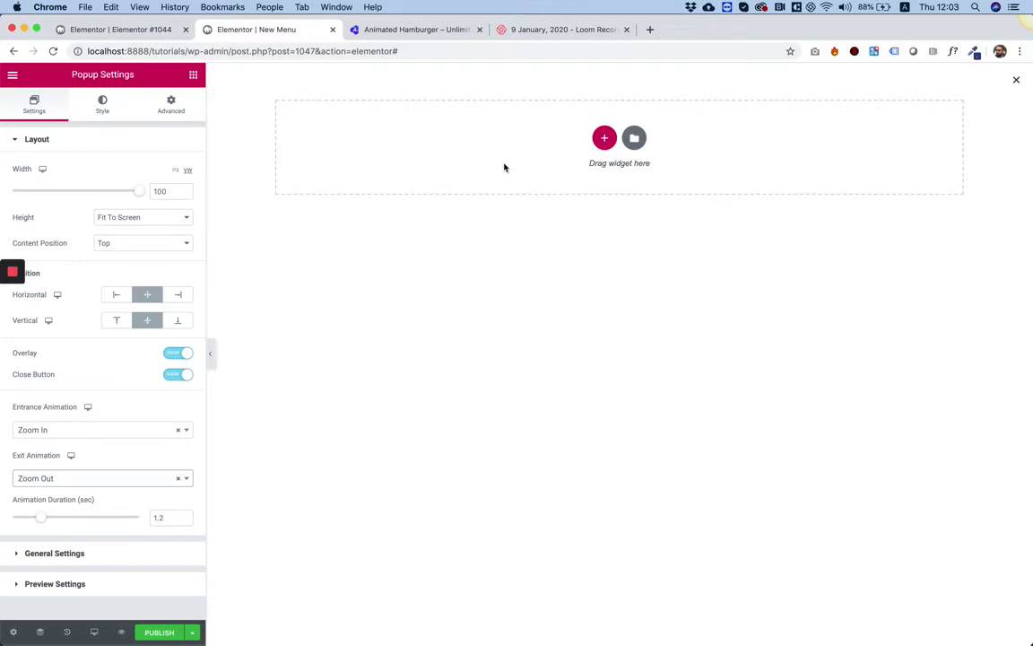
- Drop a Nav Menu widget showing Top Menu into the popup with Vertical layout, then edit its section
{"action": "left_click", "coordinate": [193, 75]}
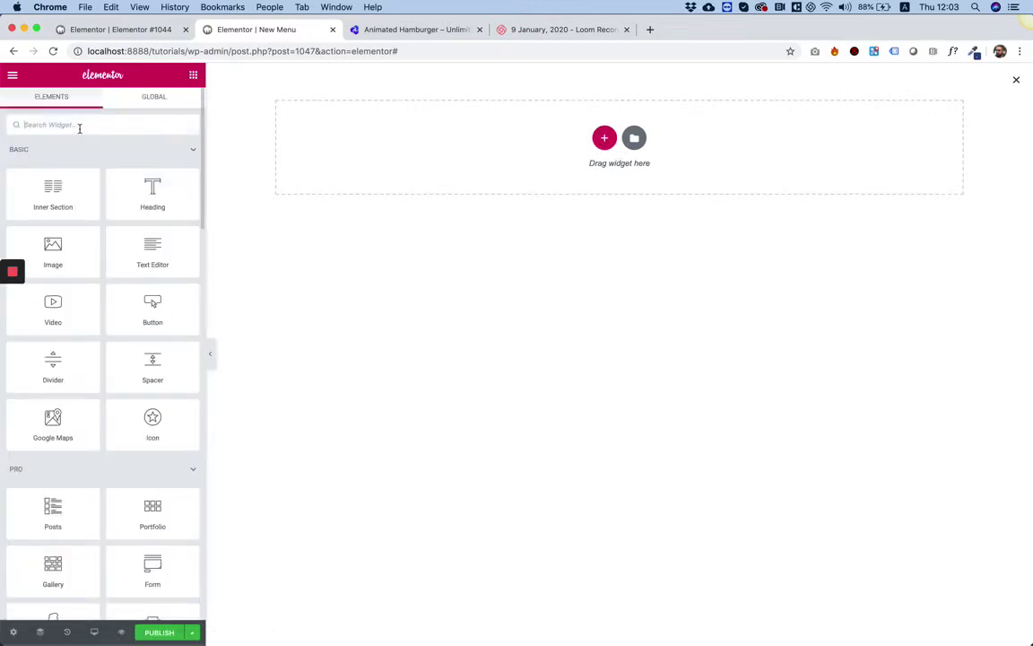
{"action": "type", "text": "menu"}
{"action": "left_click_drag", "start_coordinate": [51, 230], "coordinate": [687, 170]}
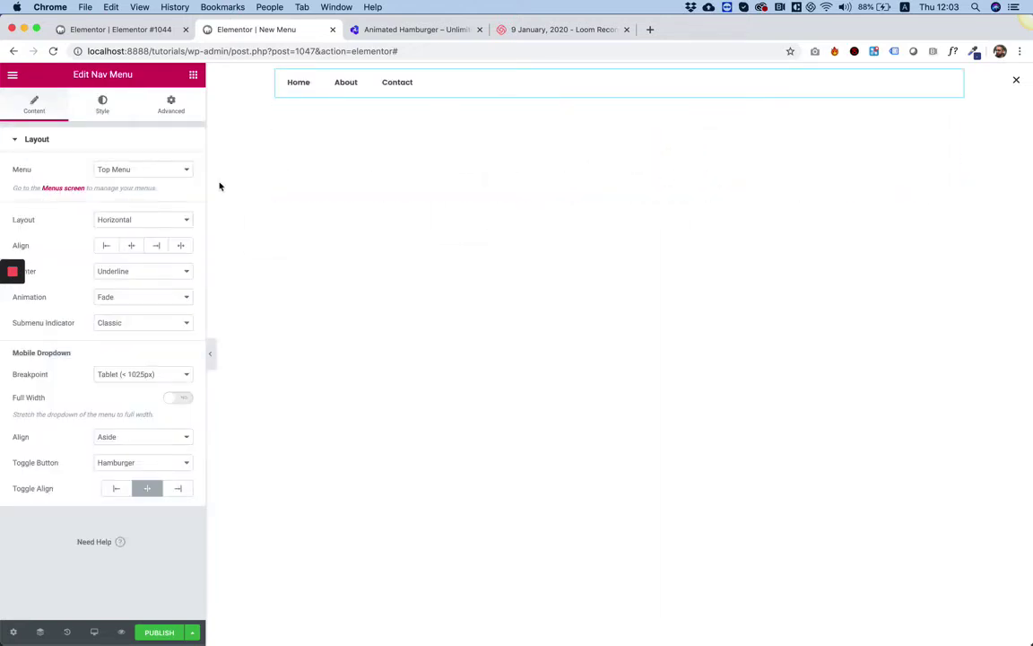
{"action": "left_click", "coordinate": [114, 222]}
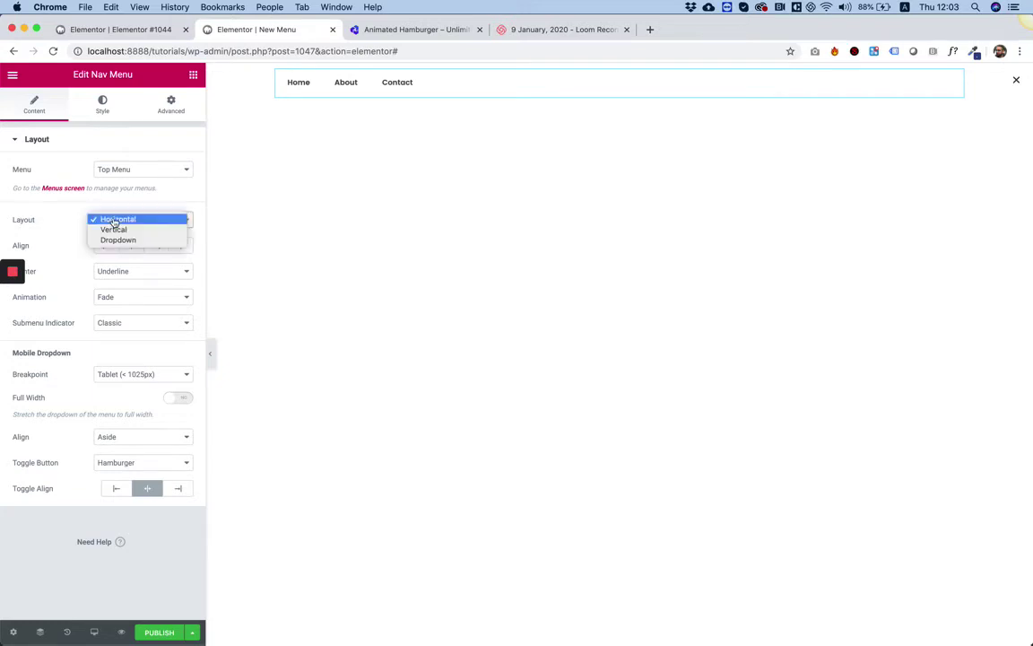
{"action": "left_click", "coordinate": [115, 229]}
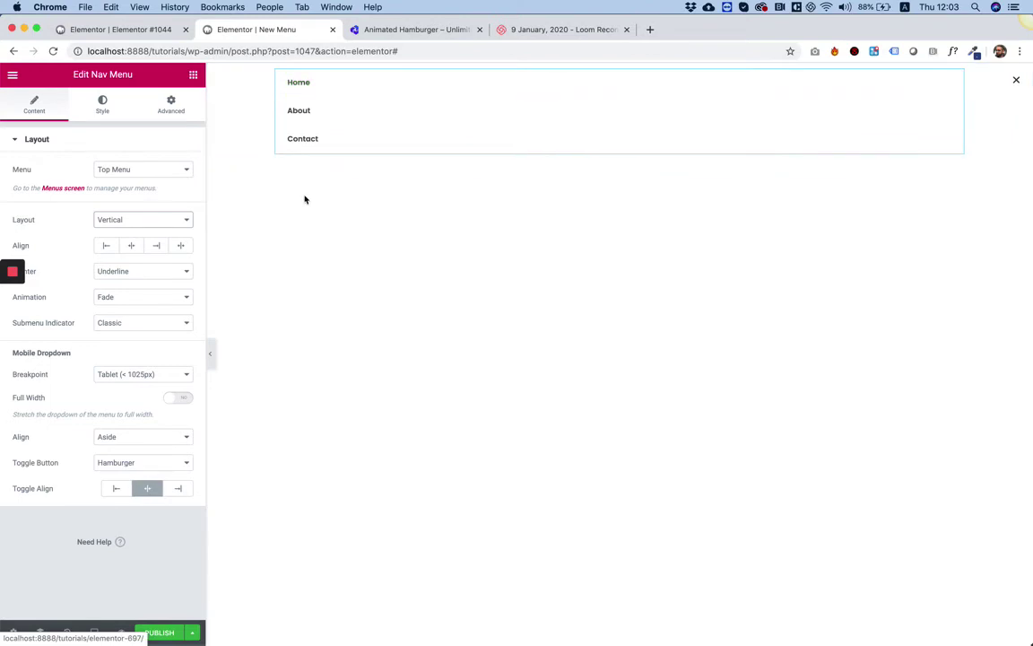
{"action": "right_click", "coordinate": [246, 95]}
{"action": "left_click", "coordinate": [273, 103]}
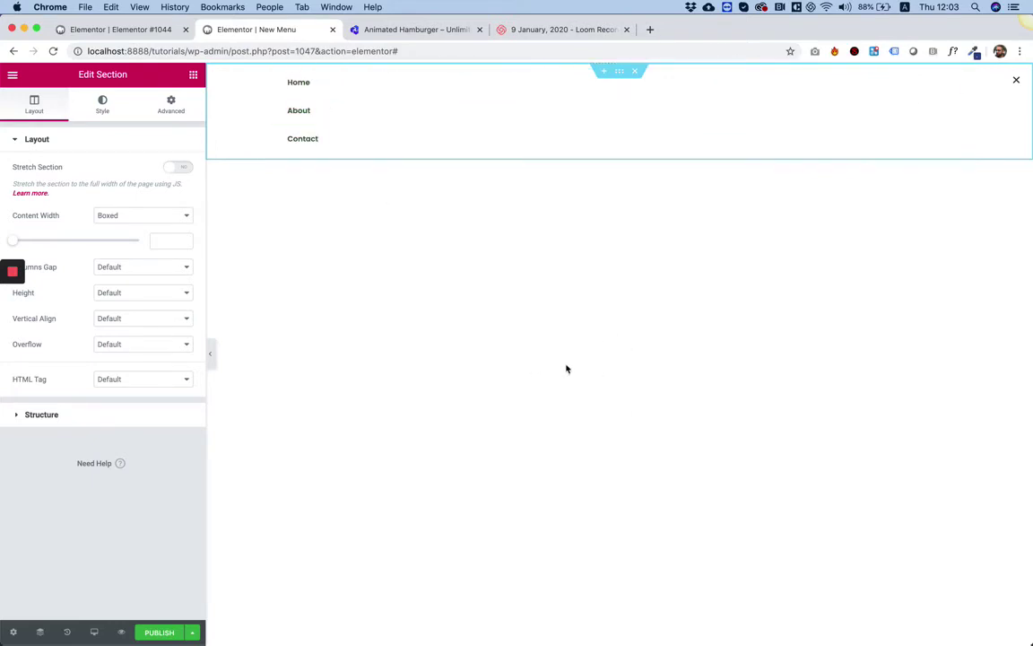
- Set the section height to Fit To Screen and center-align the Home, About and Contact items
{"action": "left_click", "coordinate": [134, 292]}
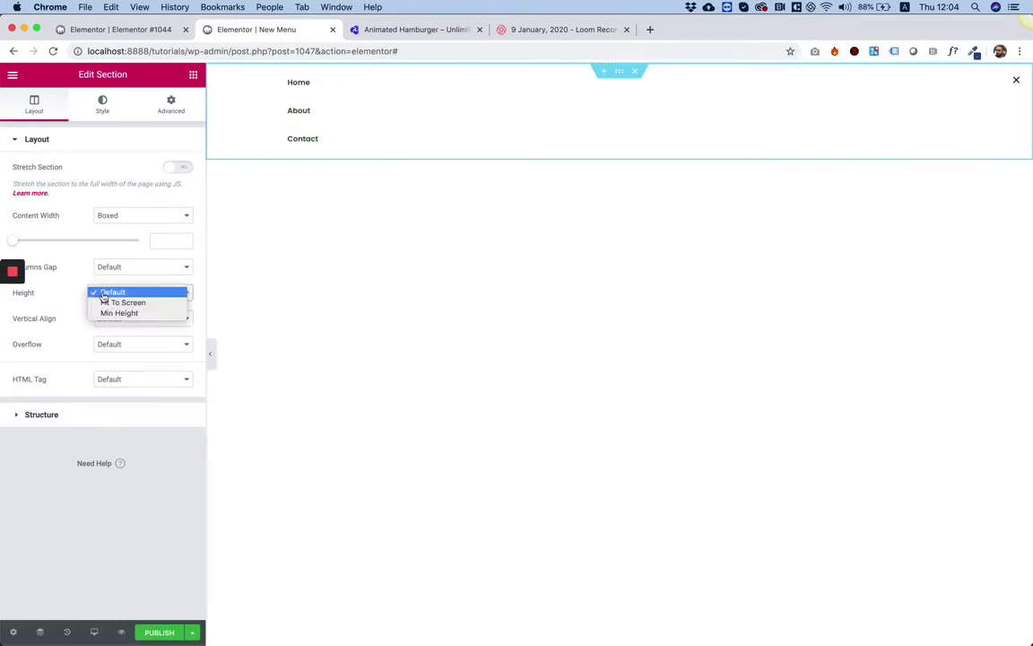
{"action": "left_click", "coordinate": [116, 302]}
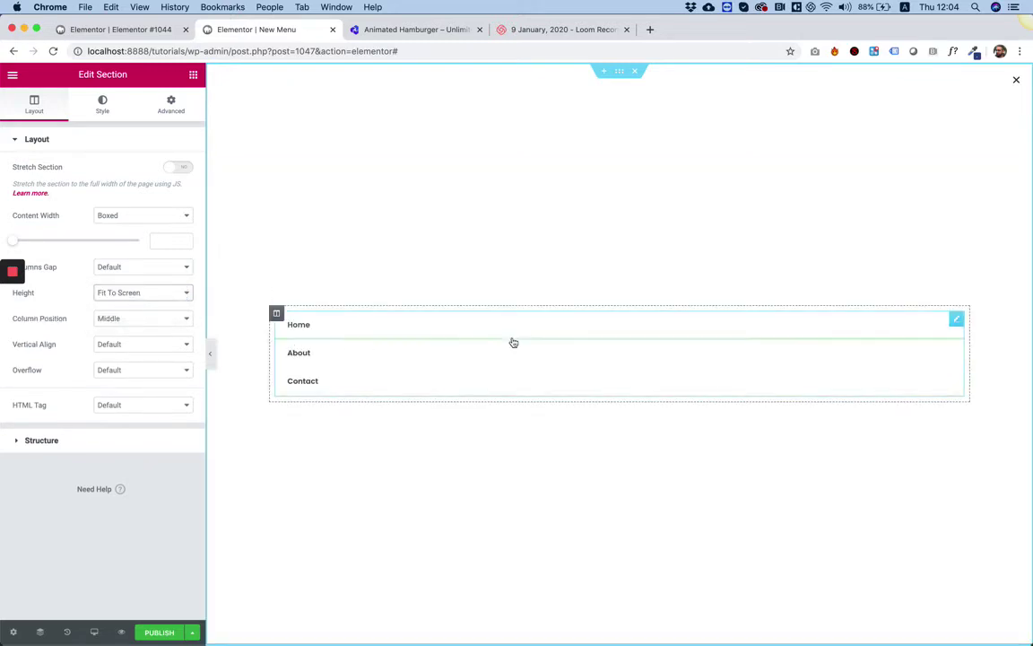
{"action": "left_click", "coordinate": [956, 319]}
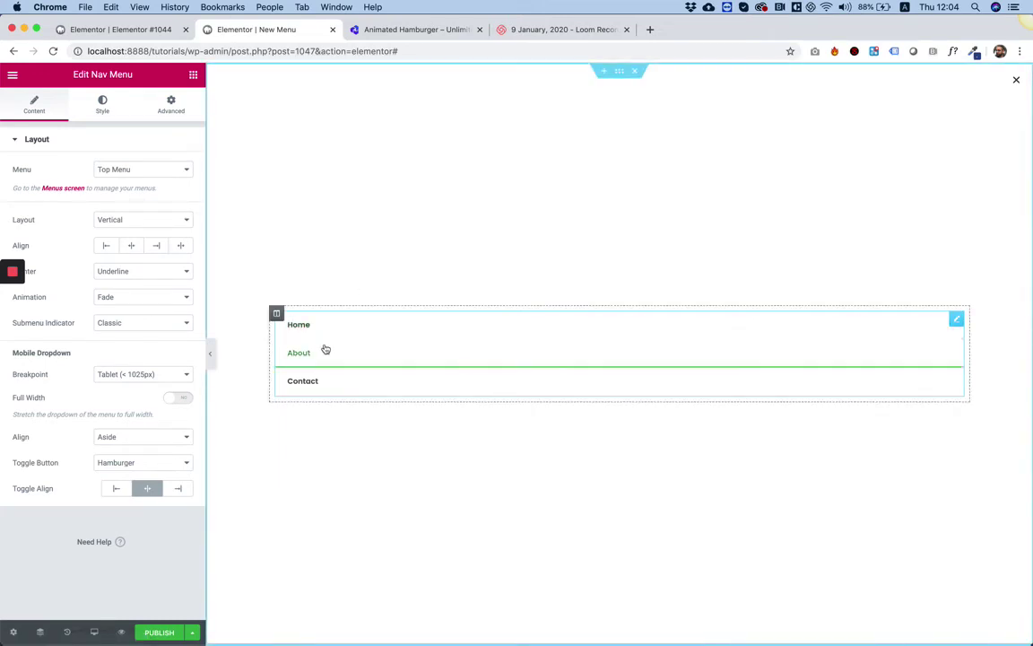
{"action": "left_click", "coordinate": [132, 245]}
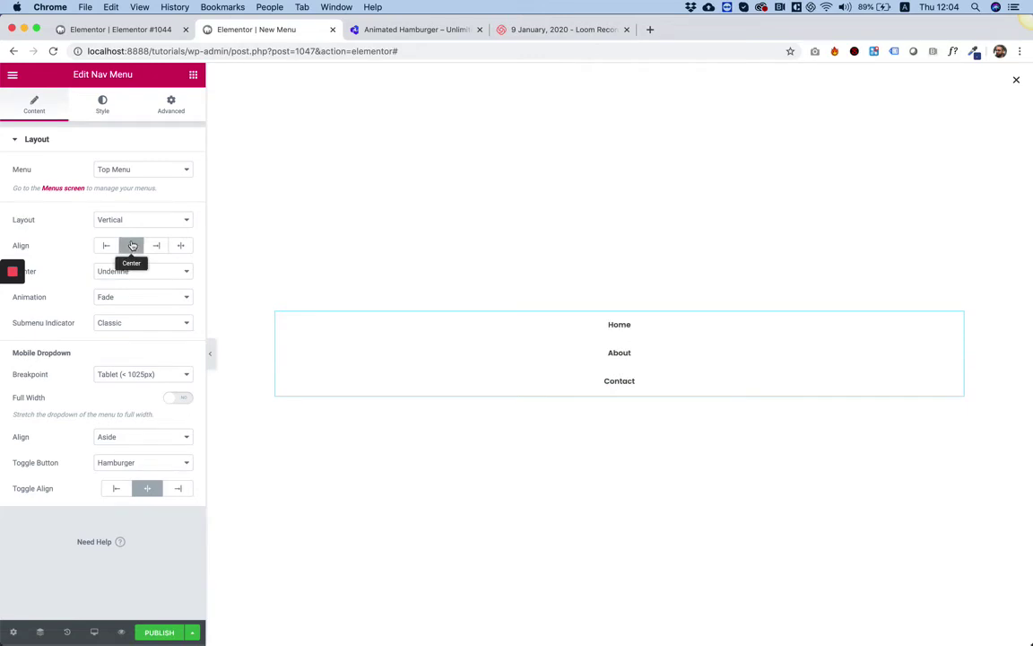
{"action": "left_click", "coordinate": [103, 106]}
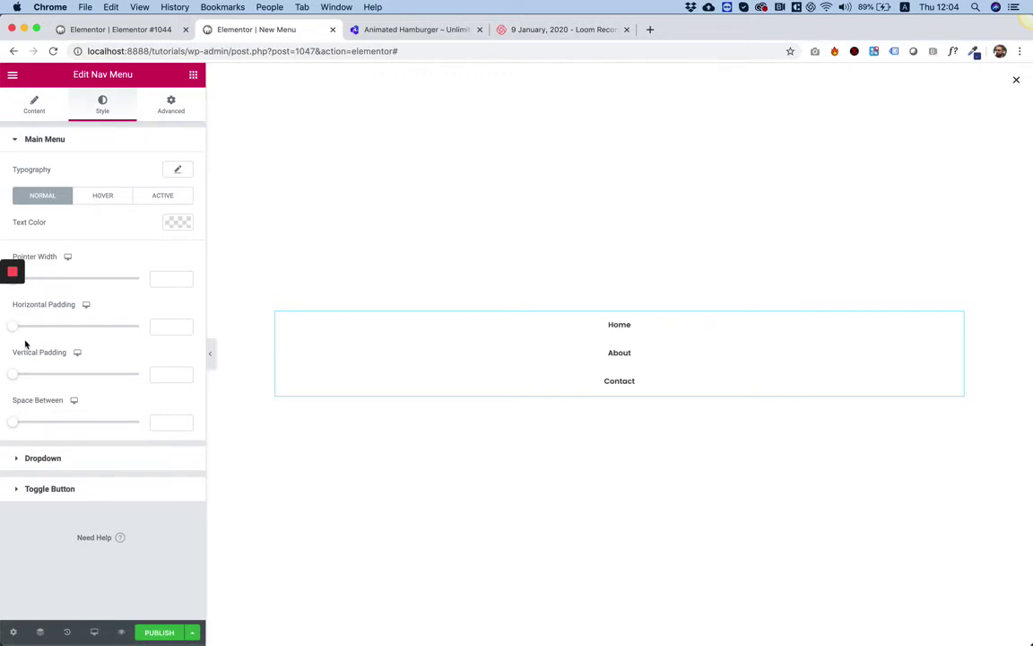
- Give the Main Menu items 41 vertical padding and a typography size of 58
{"action": "left_click", "coordinate": [23, 377]}
{"action": "left_click_drag", "start_coordinate": [23, 378], "coordinate": [122, 385]}
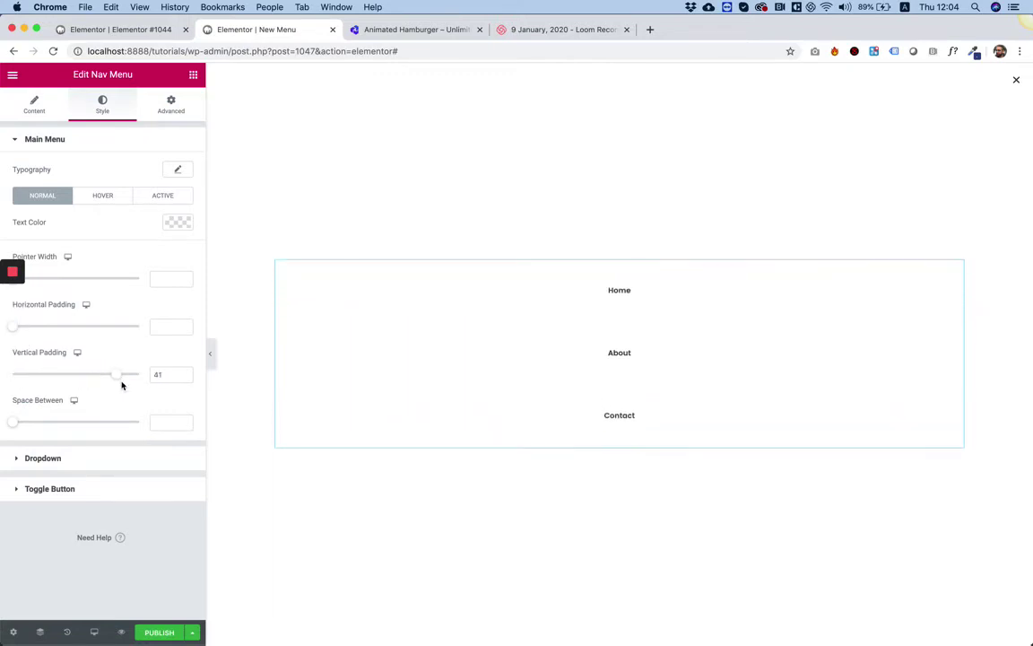
{"action": "left_click", "coordinate": [177, 169]}
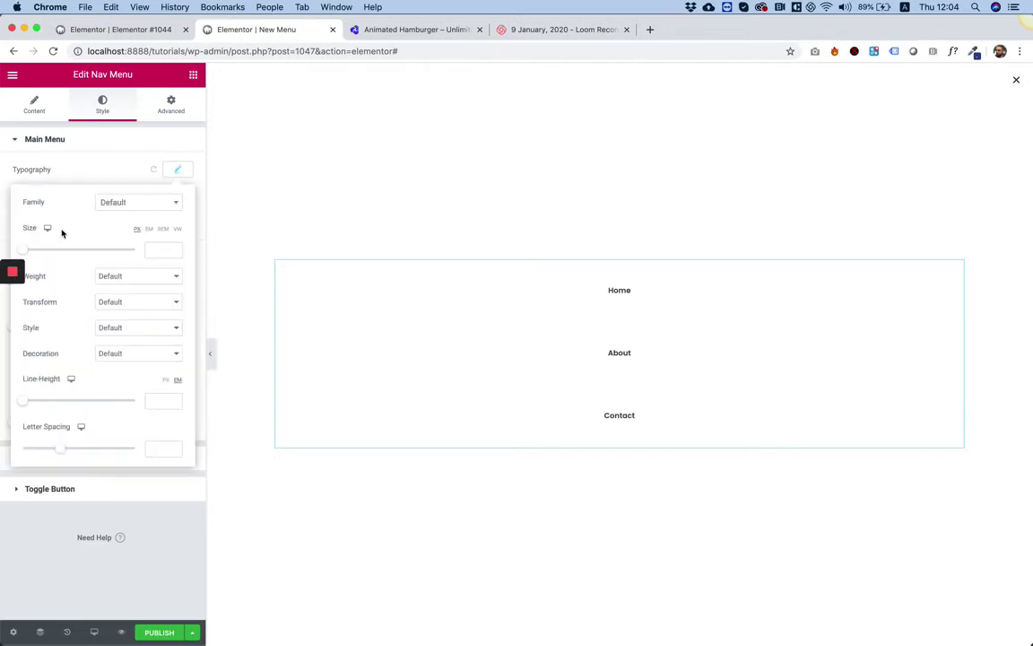
{"action": "mouse_move", "coordinate": [23, 251]}
{"action": "left_mouse_down"}
{"action": "mouse_move", "coordinate": [75, 259]}
{"action": "mouse_move", "coordinate": [60, 255]}
{"action": "left_mouse_up"}
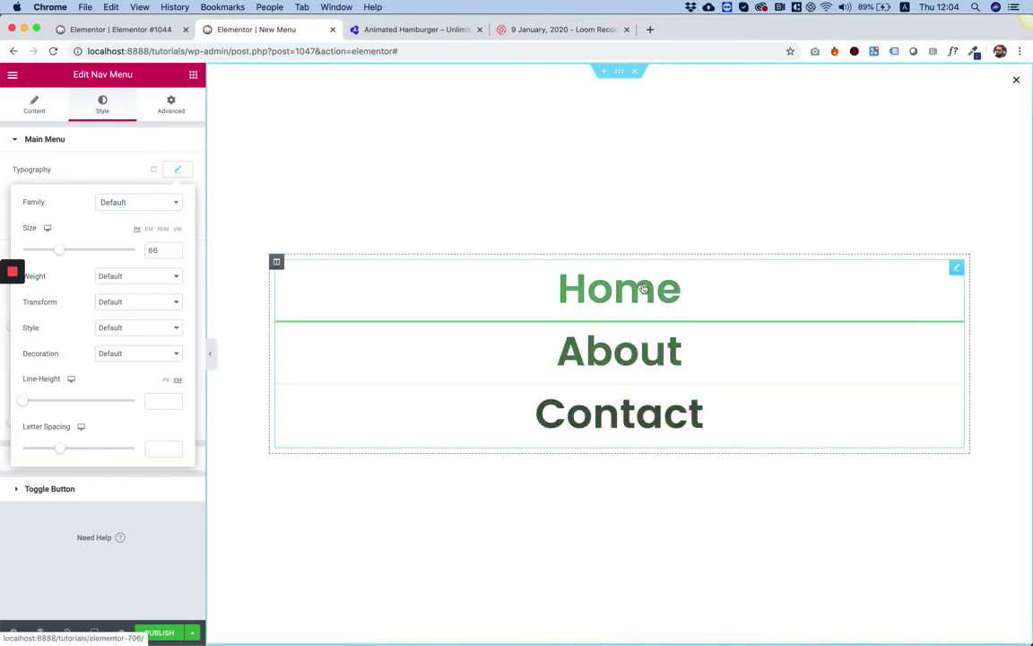
{"action": "left_click", "coordinate": [153, 250]}
{"action": "key", "text": "Down"}
{"action": "key", "text": "Down"}
{"action": "key", "text": "Down"}
{"action": "key", "text": "Down"}
{"action": "key", "text": "Down"}
{"action": "key", "text": "Down"}
{"action": "key", "text": "Down"}
{"action": "key", "text": "Down"}
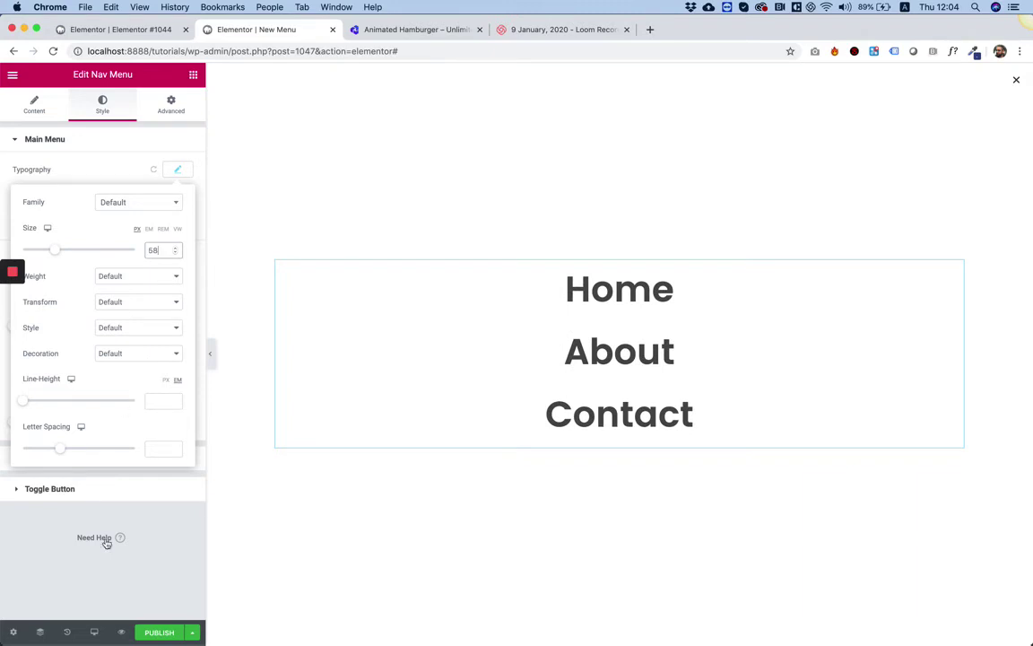
{"action": "left_click", "coordinate": [134, 562]}
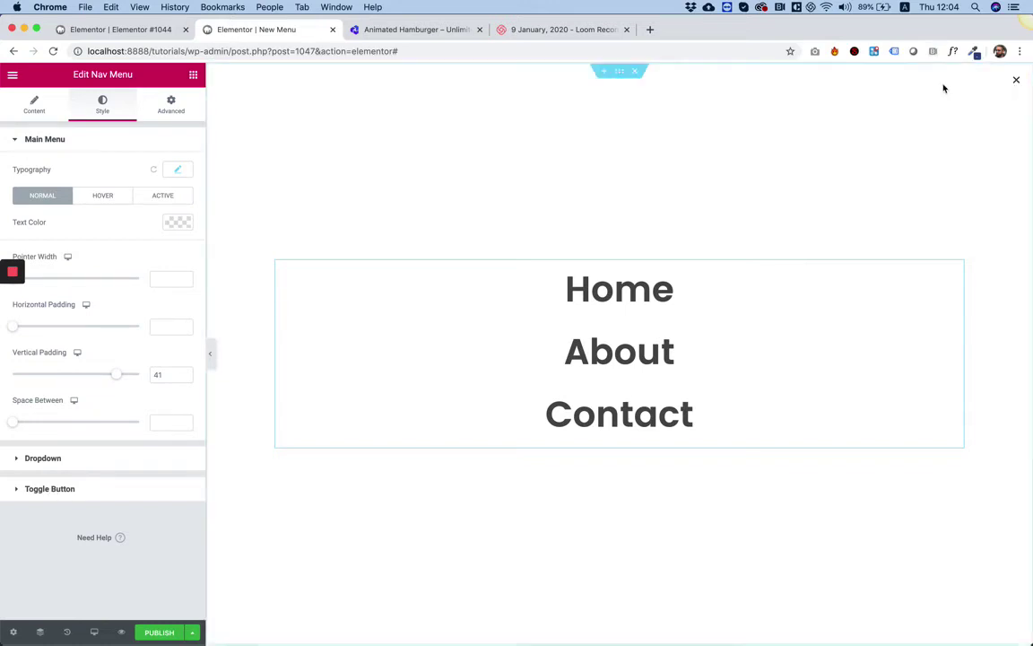
{"action": "left_click", "coordinate": [63, 492]}
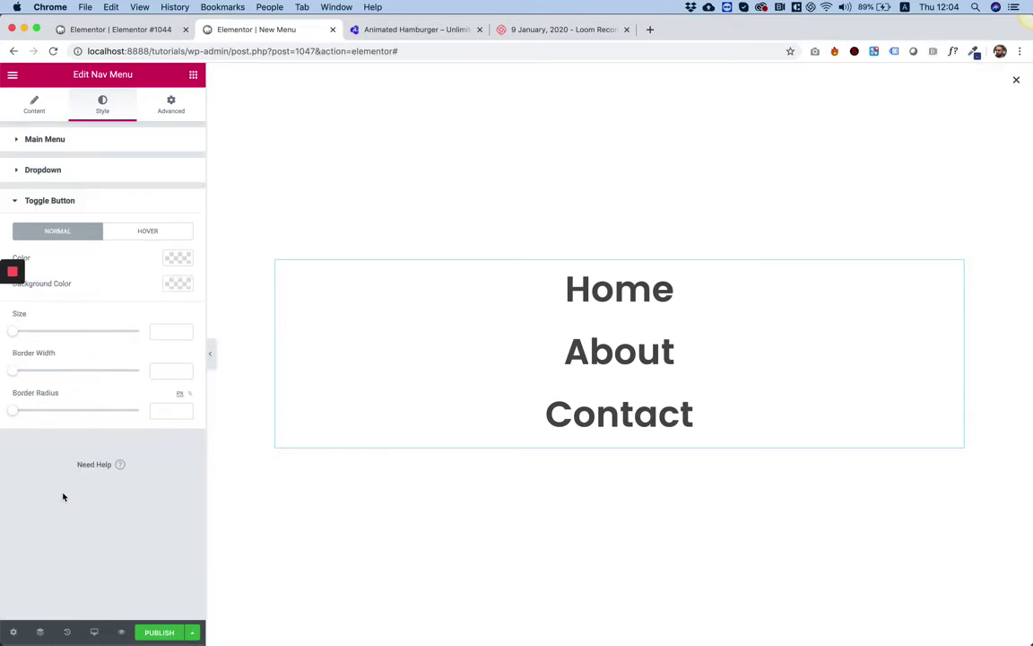
- Make the Nav Menu toggle button colour fully transparent
{"action": "left_click", "coordinate": [176, 257]}
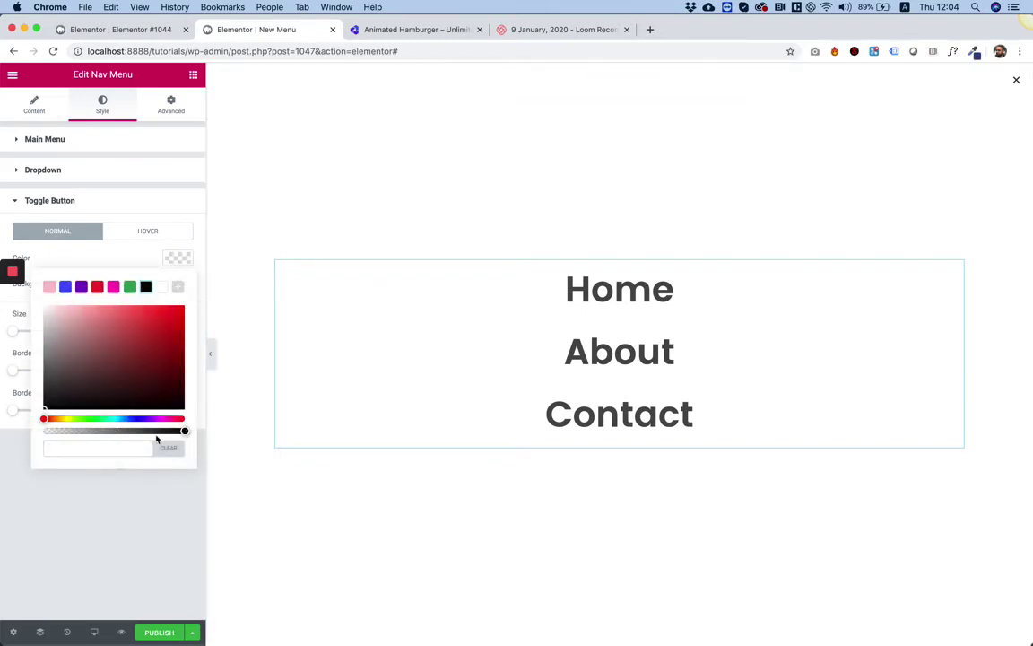
{"action": "left_click_drag", "start_coordinate": [185, 431], "coordinate": [40, 437]}
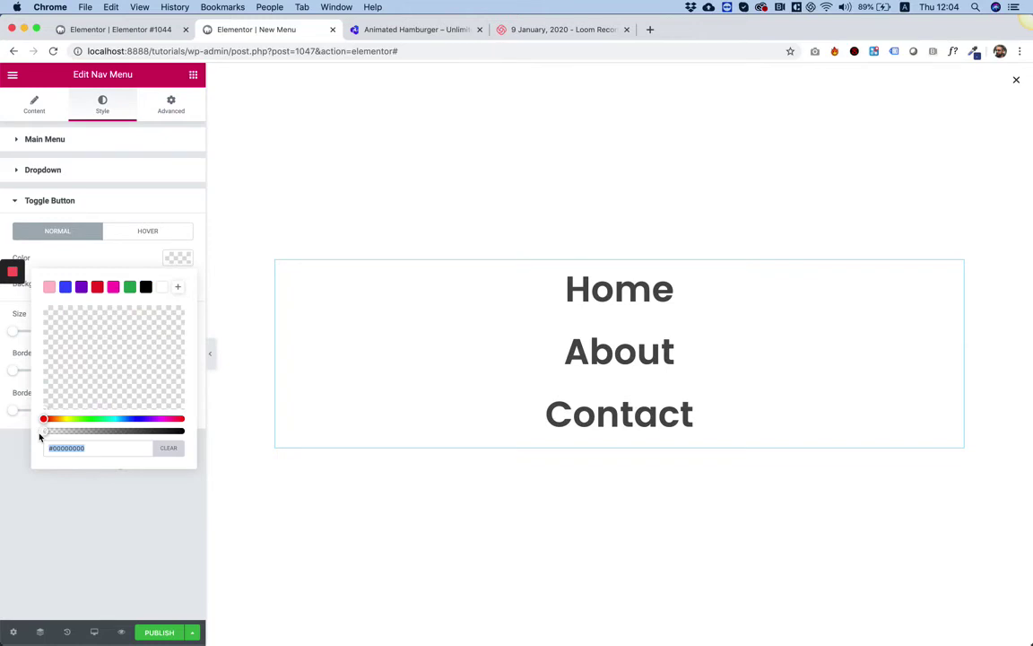
{"action": "left_click", "coordinate": [77, 471]}
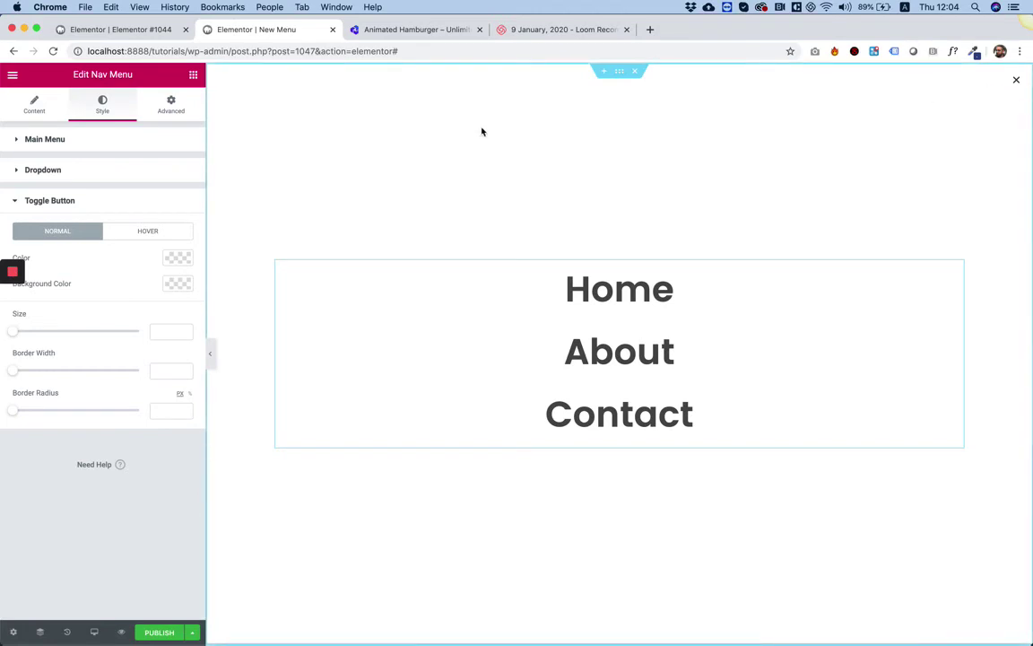
- In the popup's Style settings, set the close button size to 0
{"action": "left_click", "coordinate": [14, 634]}
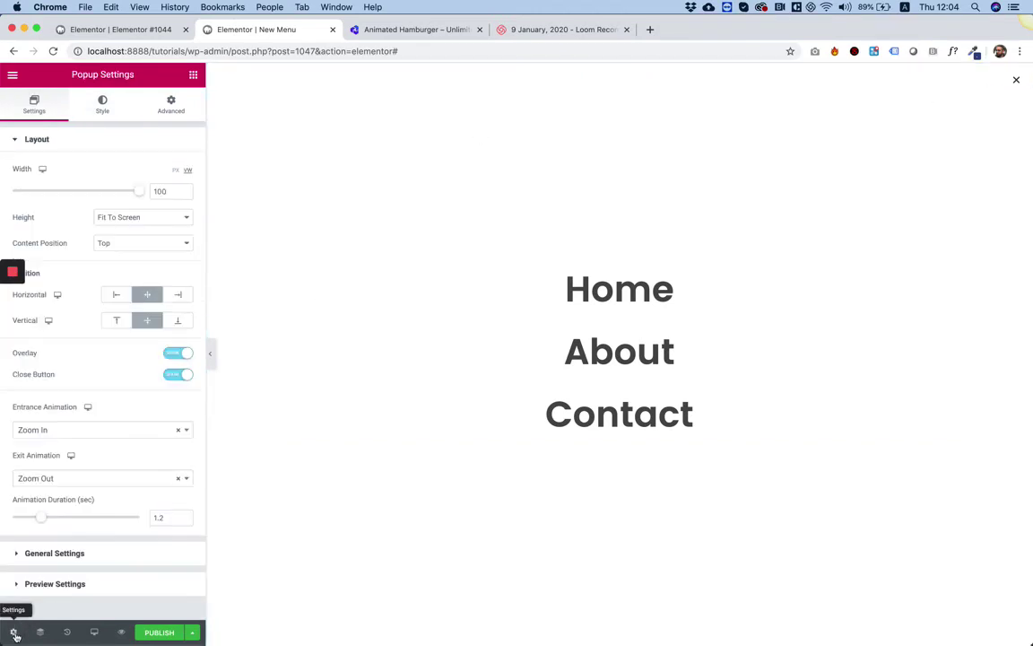
{"action": "left_click", "coordinate": [101, 106]}
{"action": "left_click", "coordinate": [57, 348]}
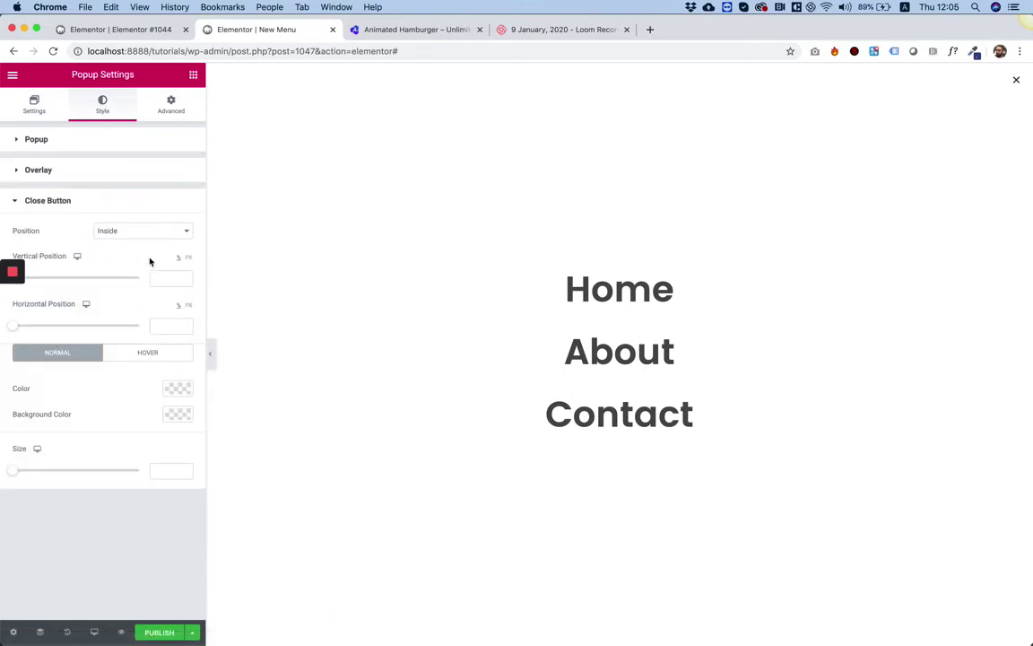
{"action": "left_click", "coordinate": [167, 472]}
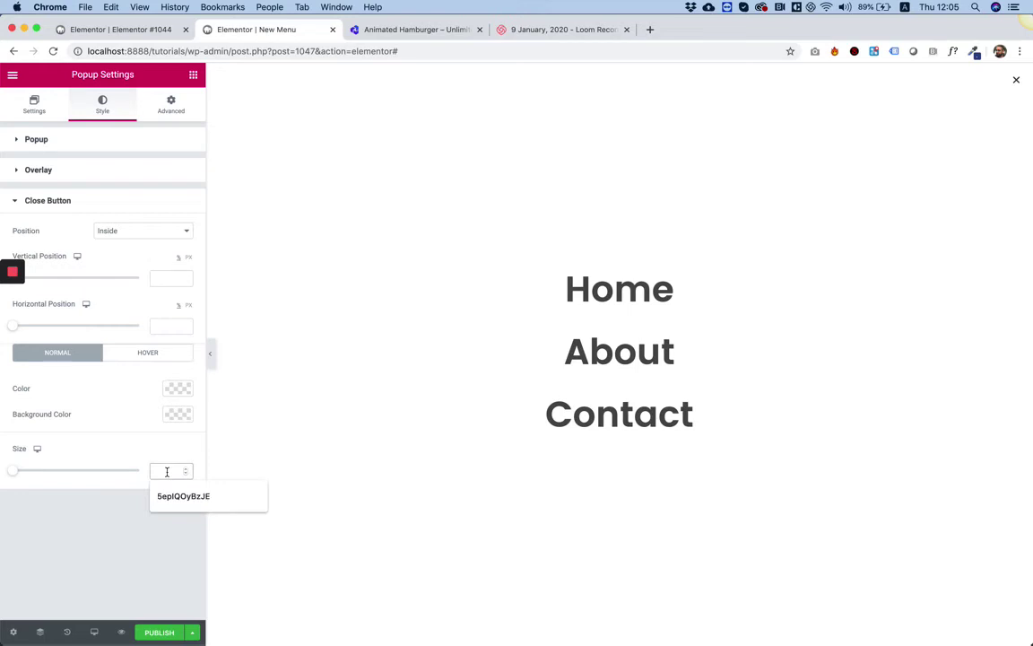
{"action": "type", "text": "0"}
{"action": "left_click", "coordinate": [183, 496]}
{"action": "left_click", "coordinate": [175, 390]}
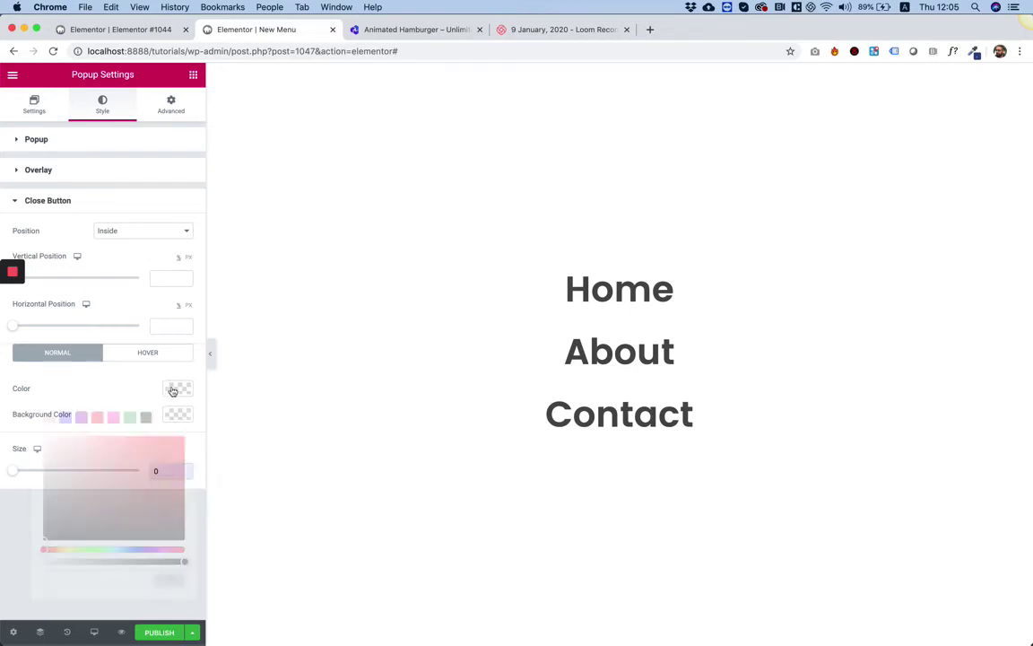
{"action": "left_click", "coordinate": [14, 549]}
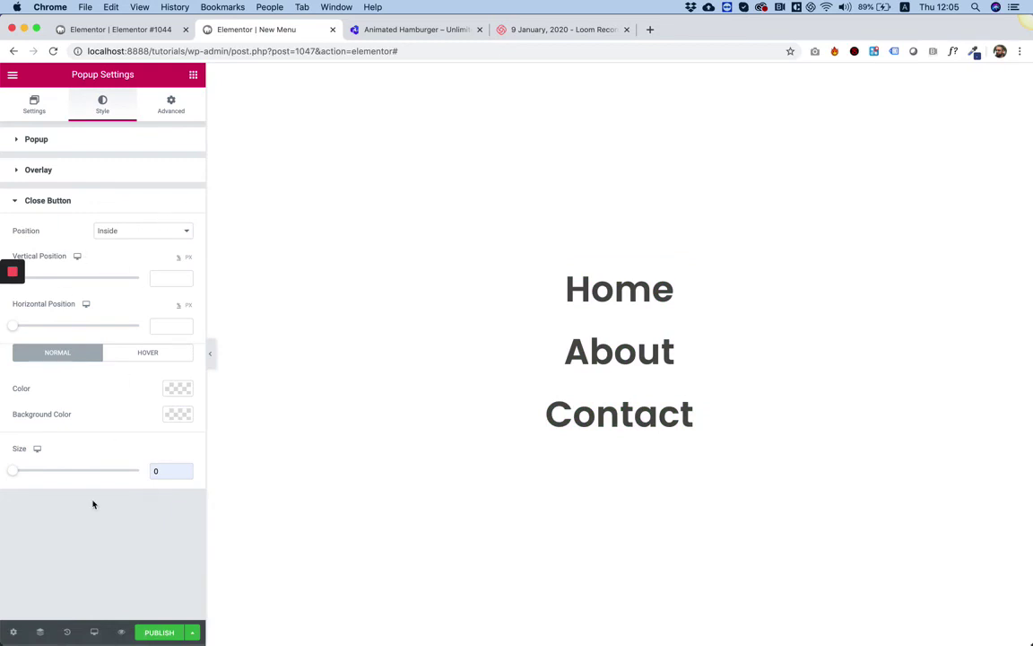
- Review the popup's layout, title, preview and close button settings, then open Publish Settings
{"action": "left_click", "coordinate": [34, 104]}
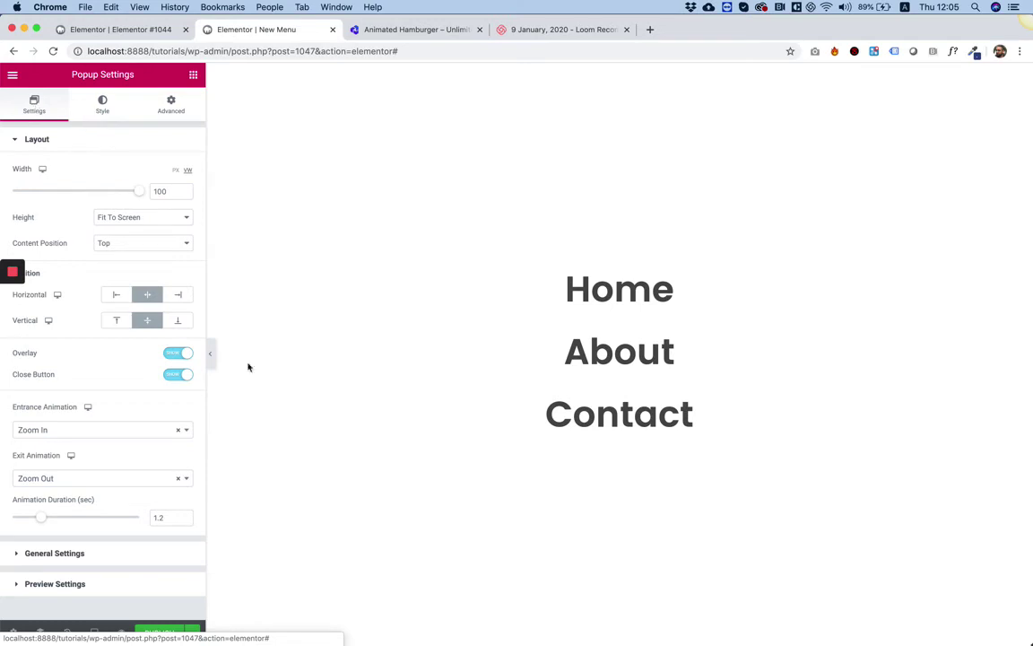
{"action": "left_click", "coordinate": [84, 556]}
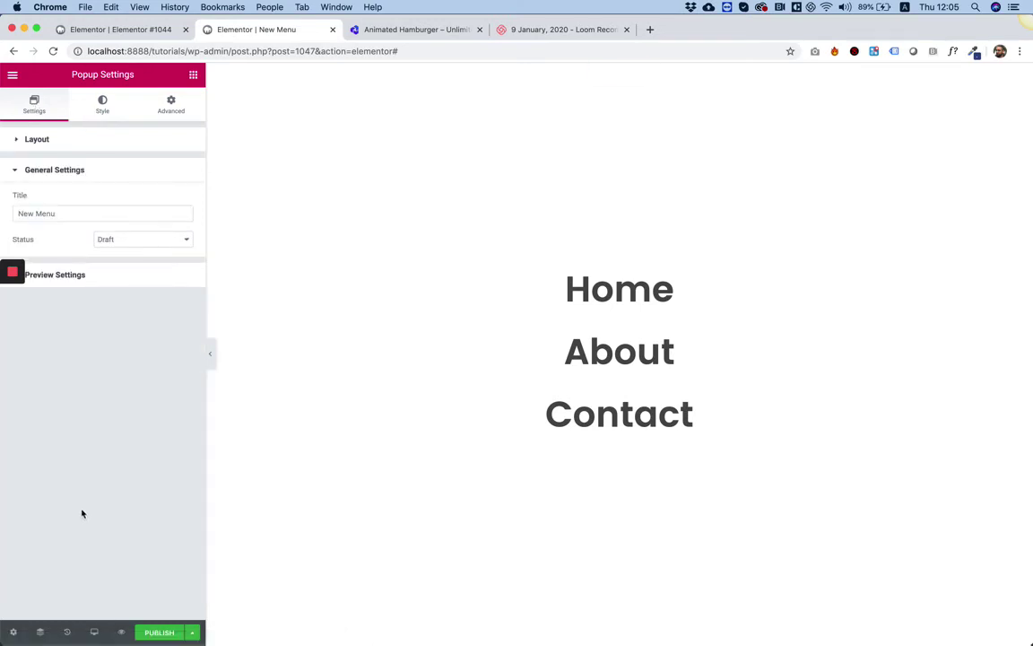
{"action": "left_click", "coordinate": [70, 276]}
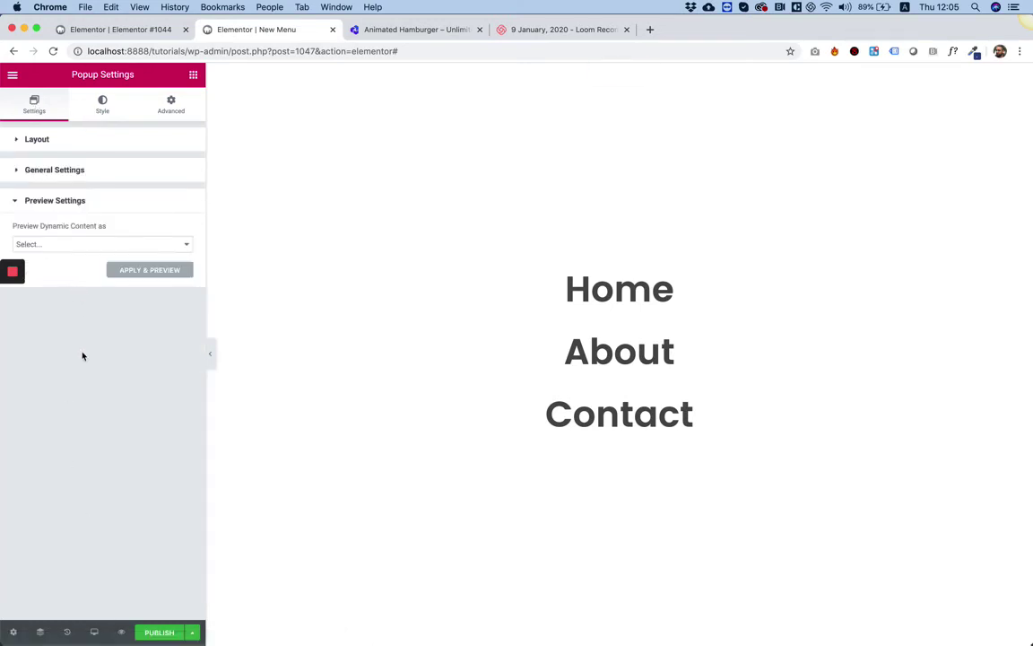
{"action": "left_click", "coordinate": [102, 106]}
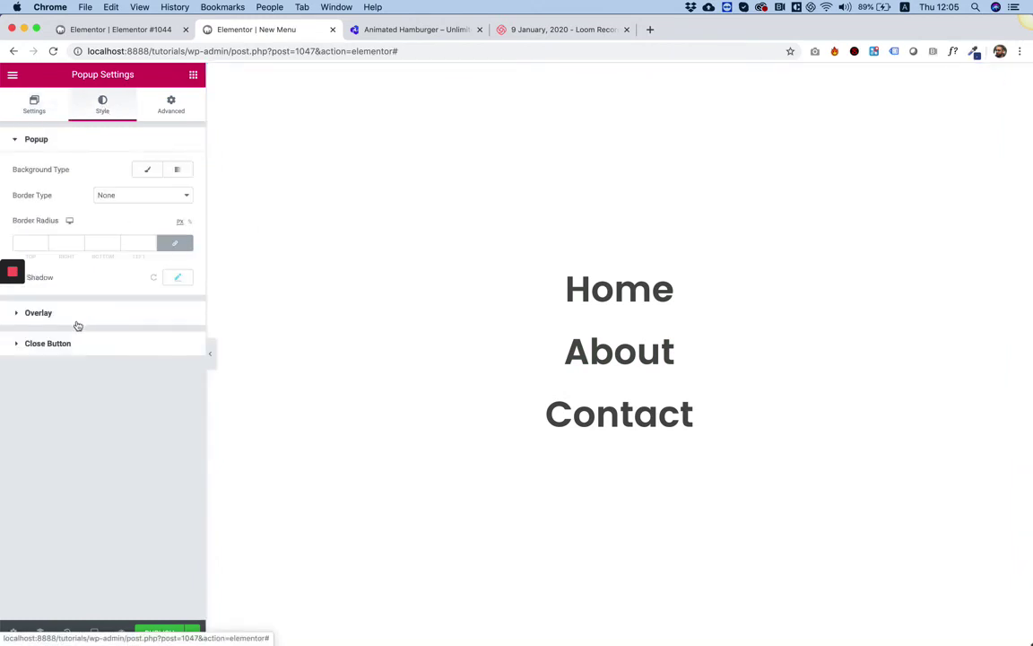
{"action": "left_click", "coordinate": [57, 343]}
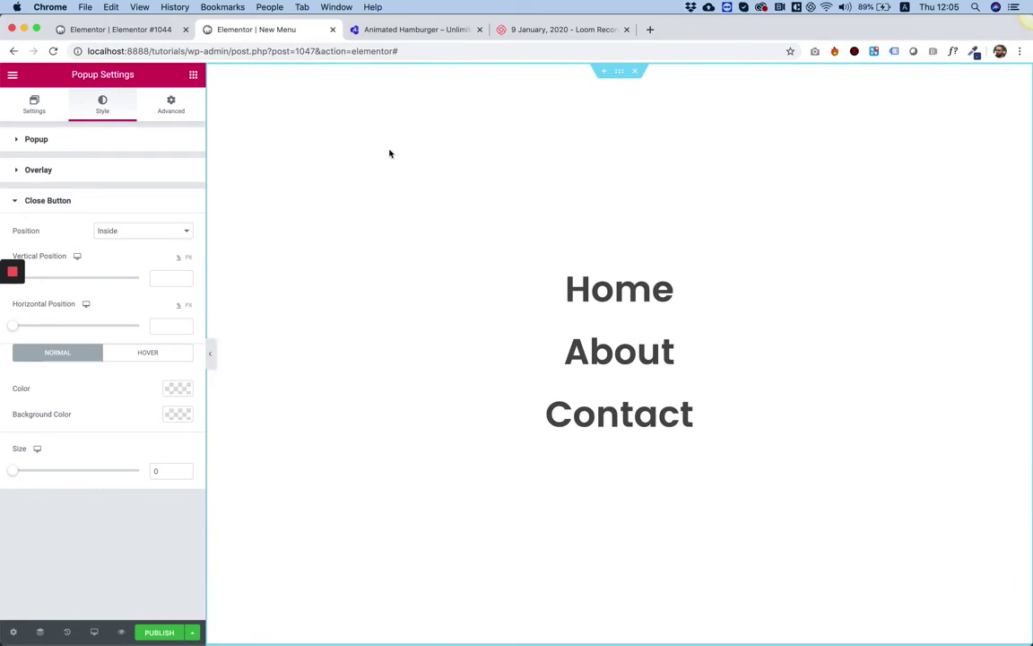
{"action": "left_click", "coordinate": [157, 633]}
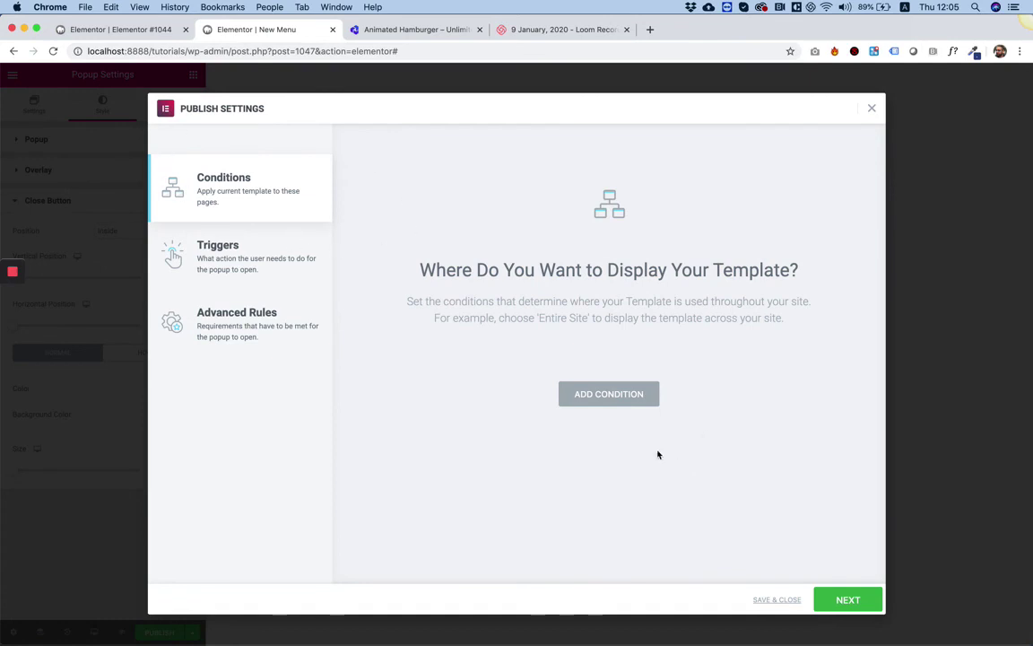
- Add an Include Entire Site condition, pass through Triggers and Advanced Rules, and save the popup
{"action": "left_click", "coordinate": [610, 400]}
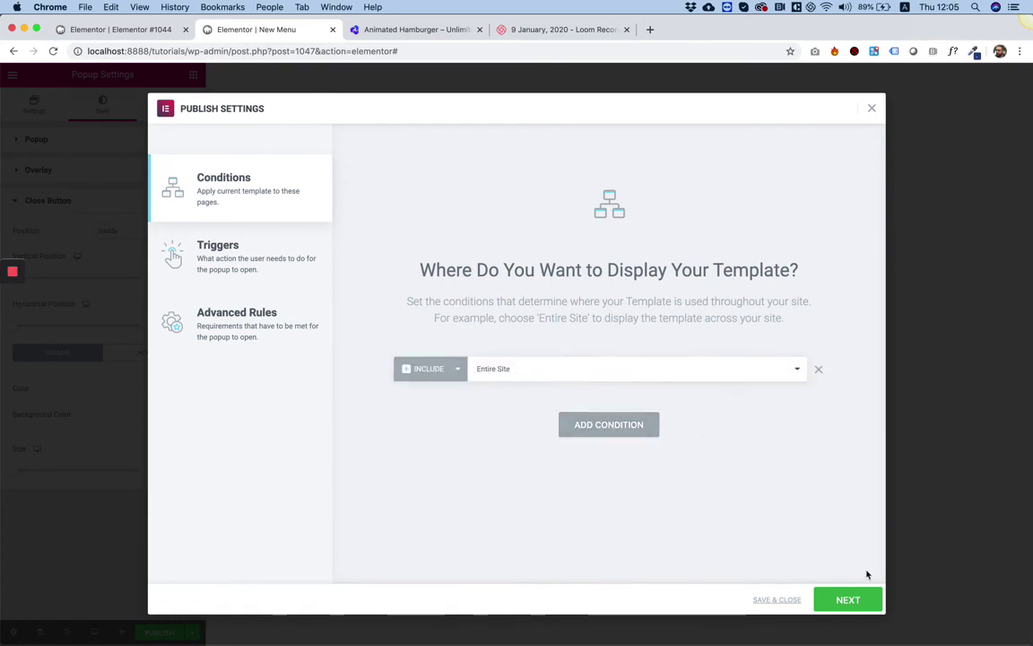
{"action": "left_click", "coordinate": [853, 598]}
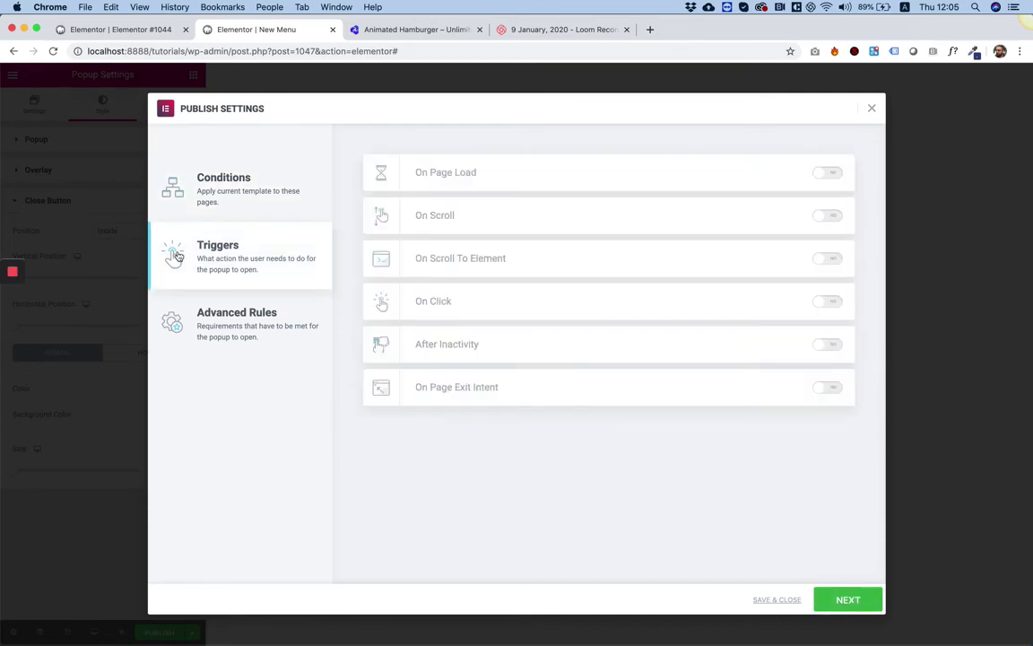
{"action": "left_click", "coordinate": [847, 599]}
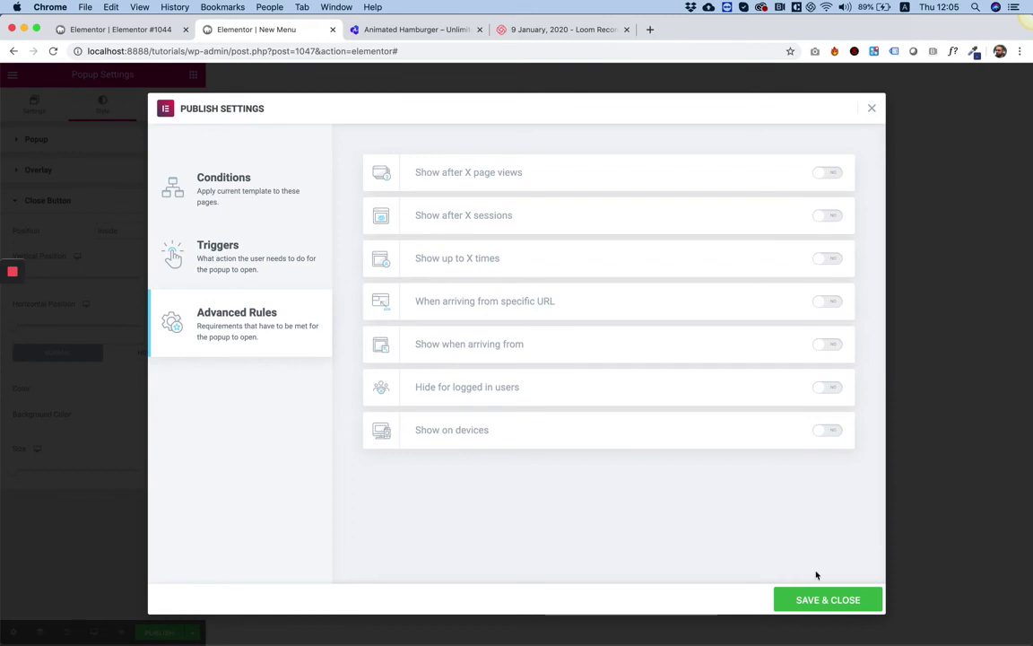
{"action": "left_click", "coordinate": [810, 601]}
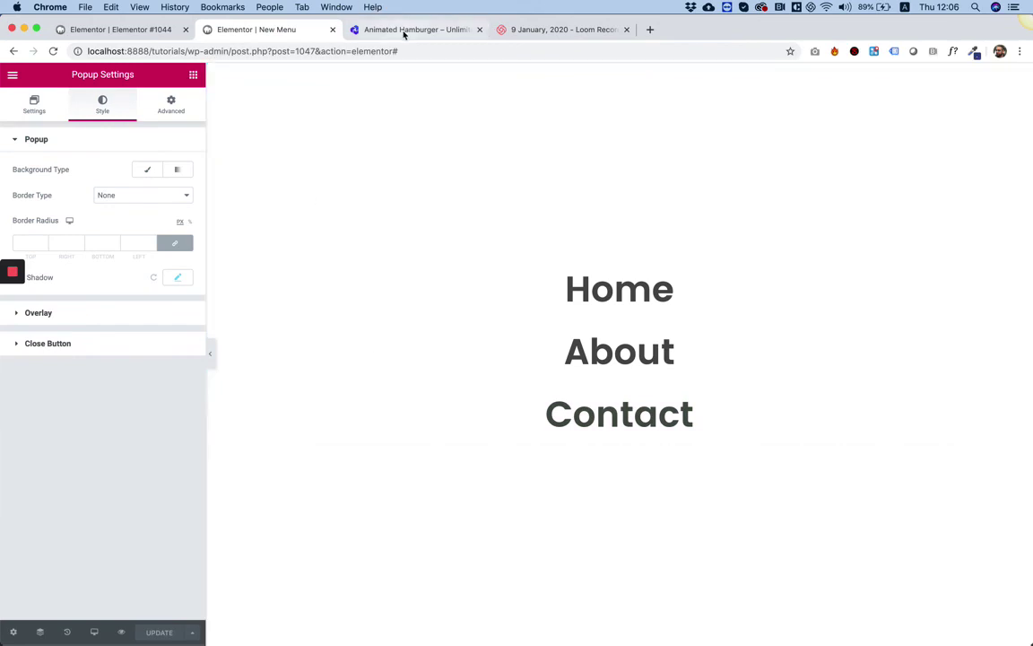
- On page Elementor #1044, set the hamburger icon's link to a dynamic Popup
{"action": "left_click", "coordinate": [102, 30]}
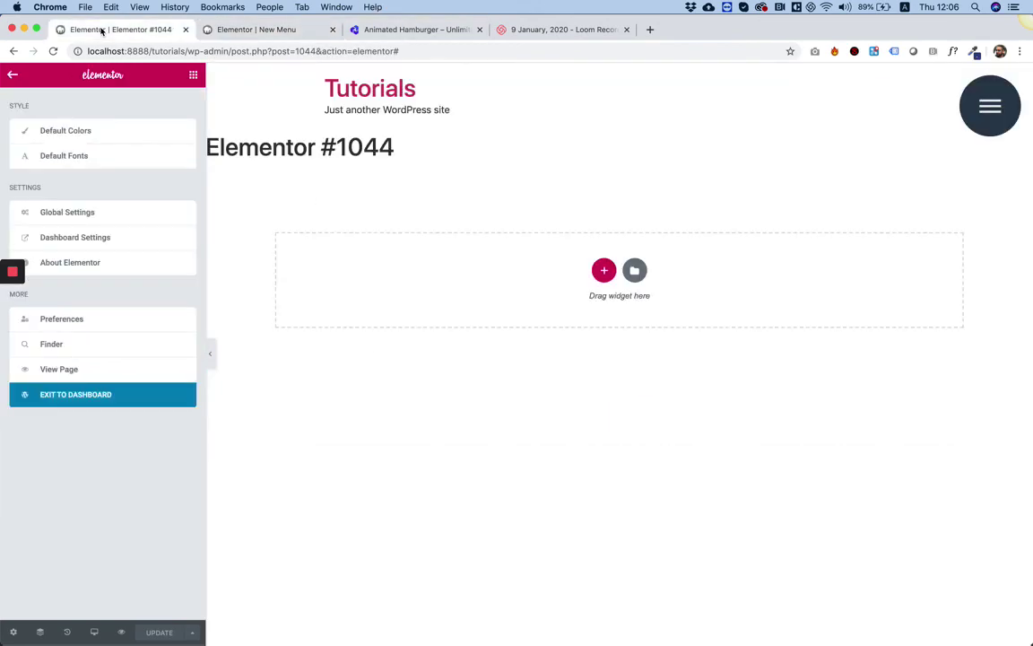
{"action": "left_click", "coordinate": [988, 110]}
{"action": "left_click", "coordinate": [988, 112]}
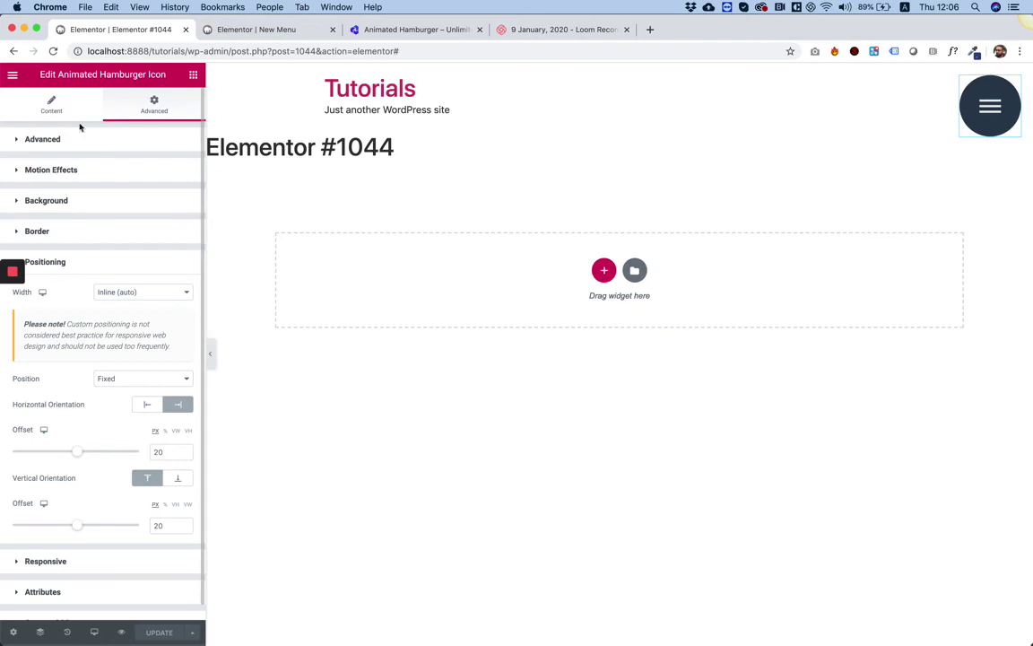
{"action": "left_click", "coordinate": [52, 105]}
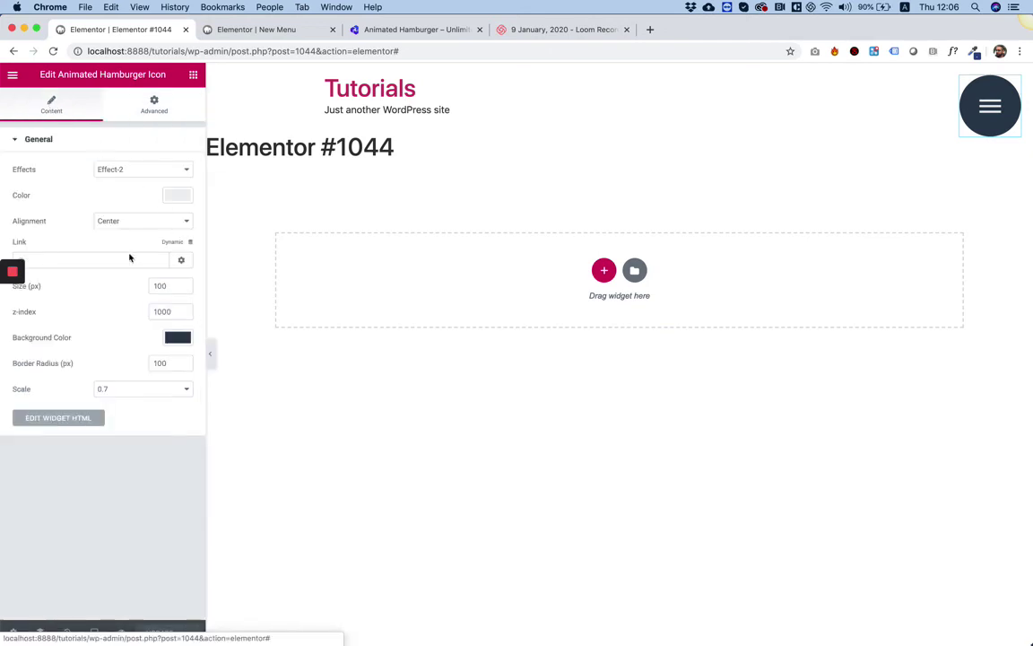
{"action": "left_click", "coordinate": [173, 244]}
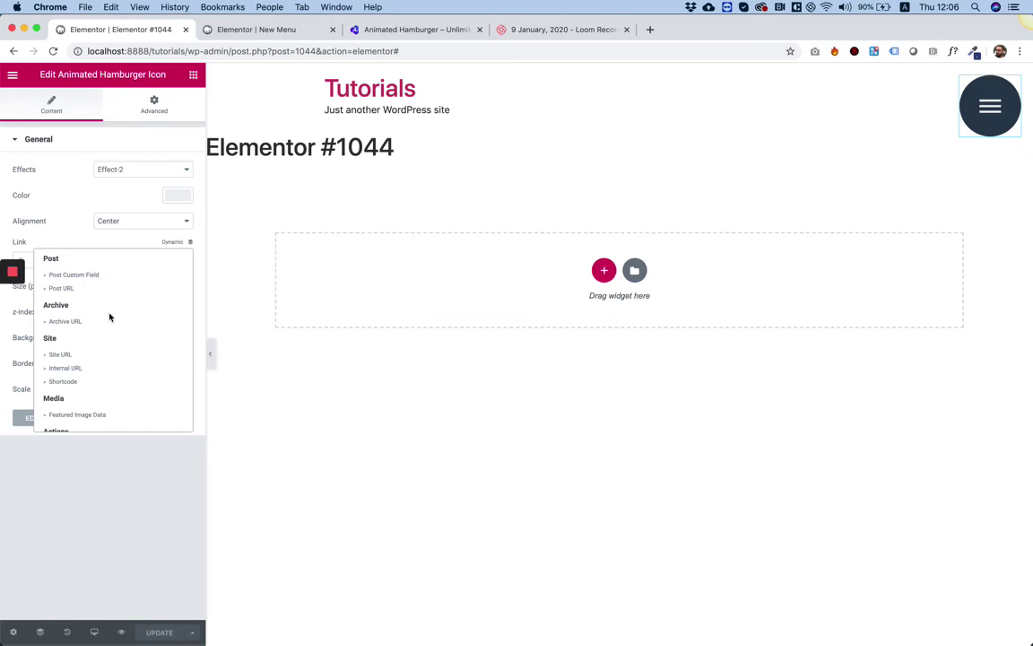
{"action": "scroll", "coordinate": [110, 316], "scroll_direction": "down", "scroll_amount": 5}
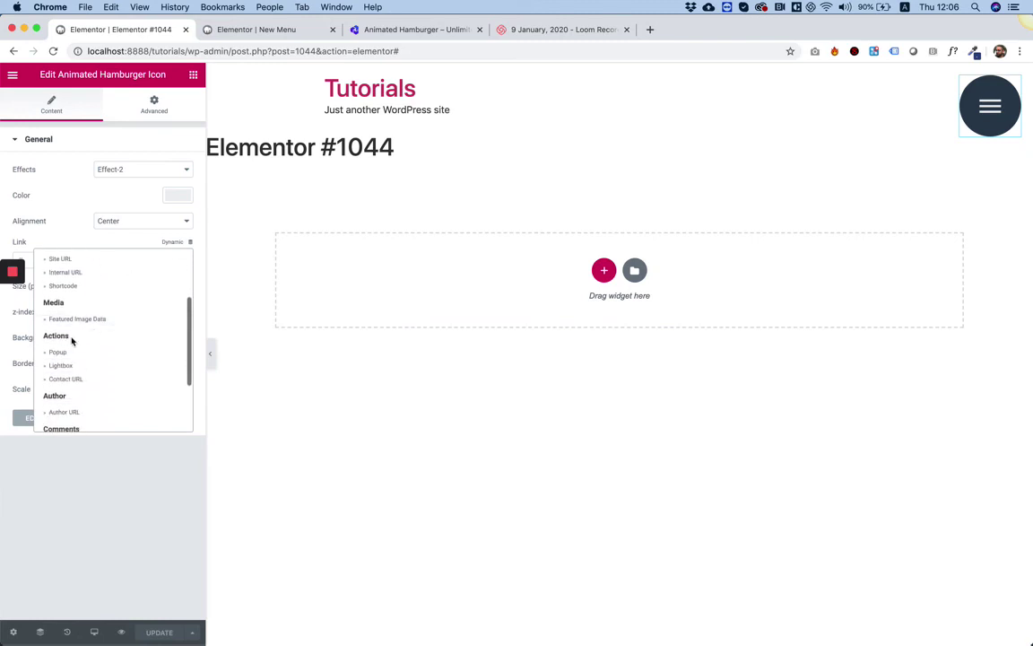
{"action": "left_click", "coordinate": [59, 354]}
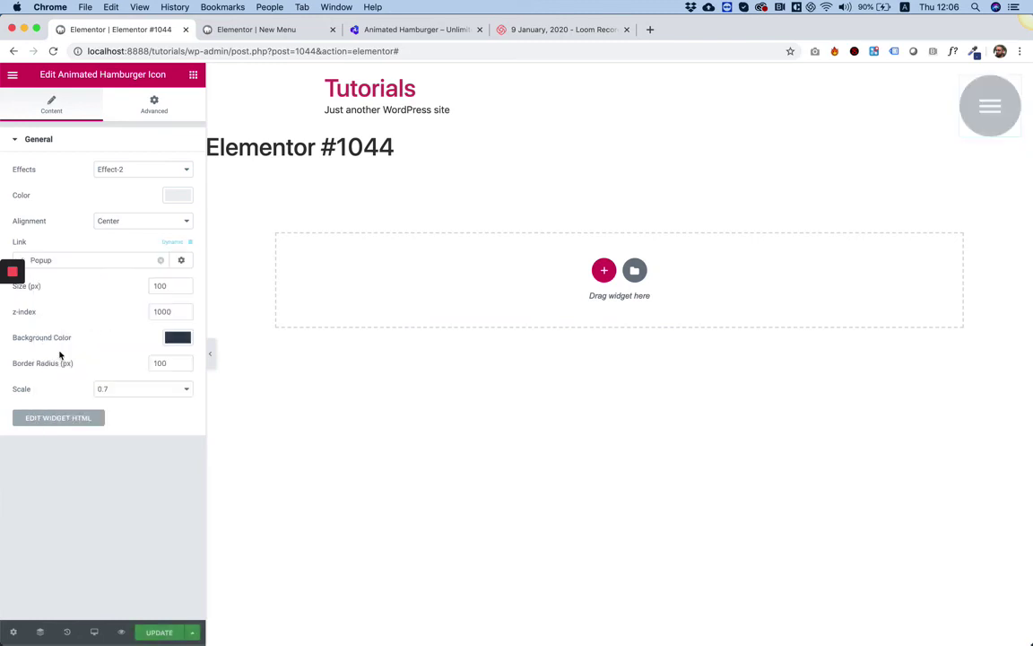
- Set the popup link's action to Toggle Popup with the New Menu template
{"action": "left_click", "coordinate": [56, 262]}
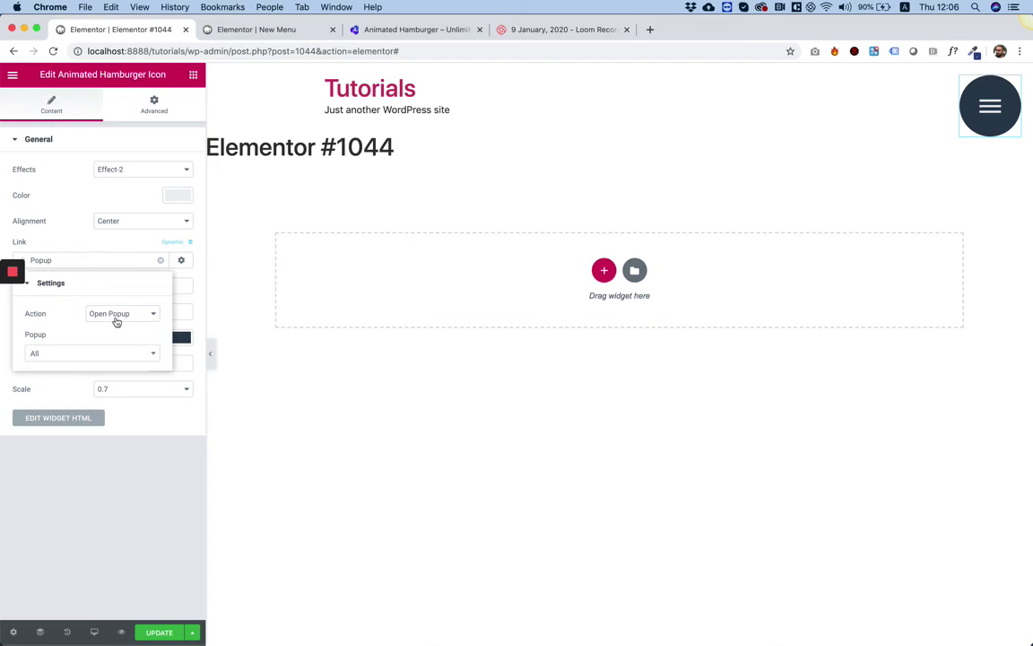
{"action": "left_click", "coordinate": [116, 314]}
{"action": "left_click", "coordinate": [117, 336]}
{"action": "left_click", "coordinate": [53, 355]}
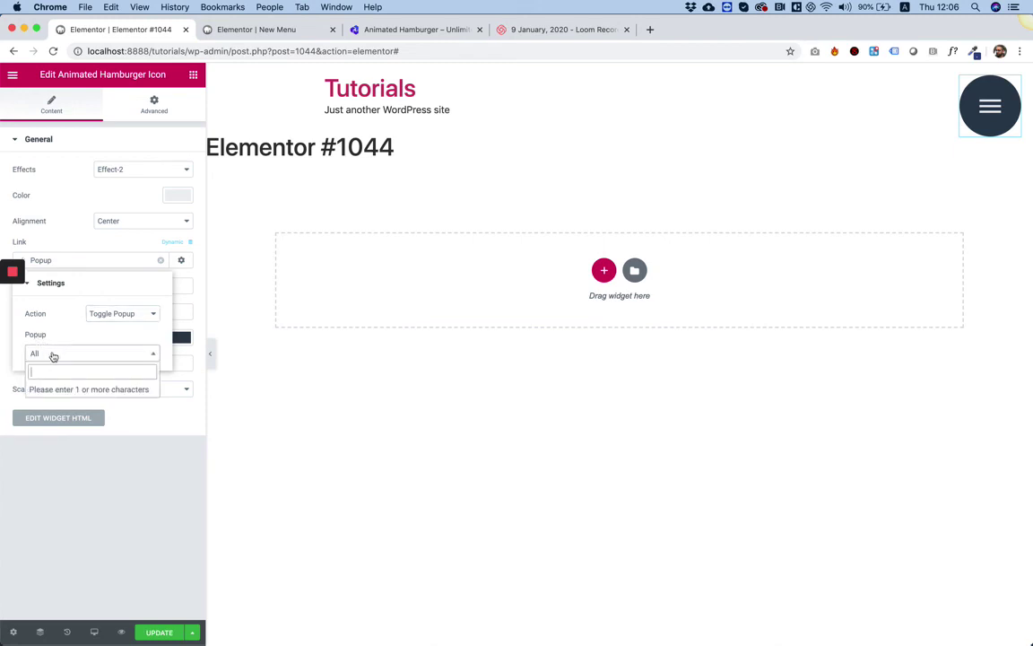
{"action": "type", "text": "new"}
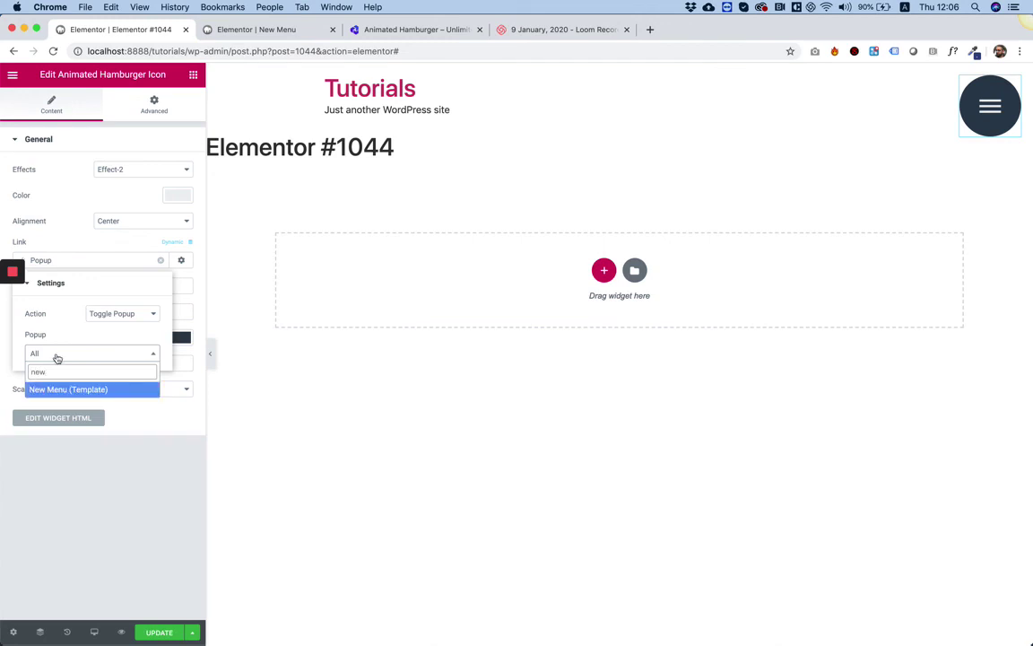
{"action": "left_click", "coordinate": [60, 391]}
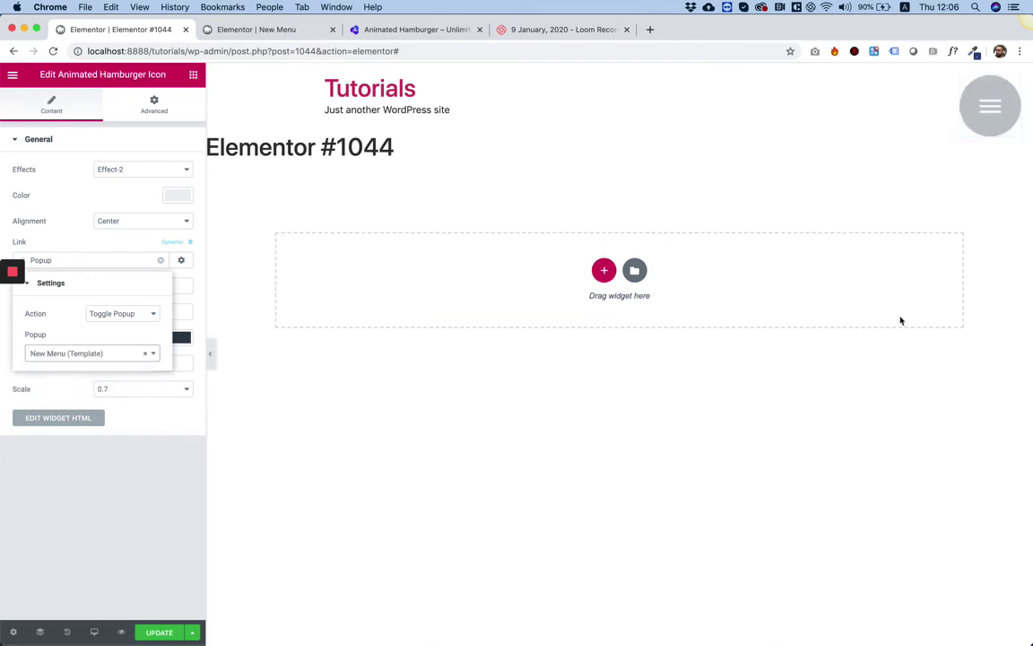
{"action": "left_click", "coordinate": [990, 110]}
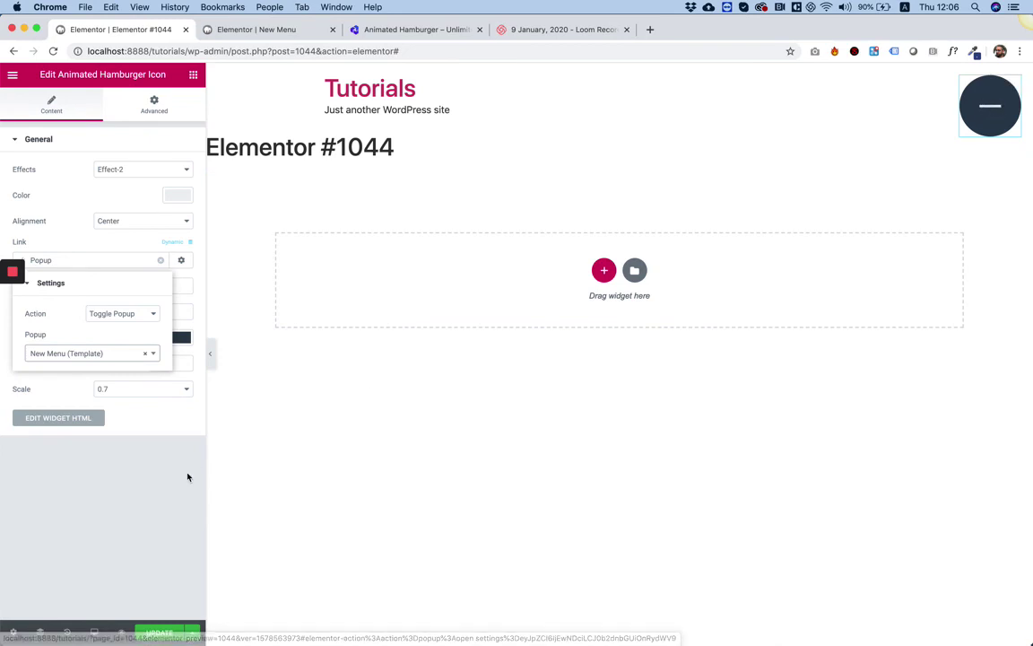
- Update the page, then toggle the full-screen Home/About/Contact menu repeatedly via the hamburger
{"action": "left_click", "coordinate": [132, 635]}
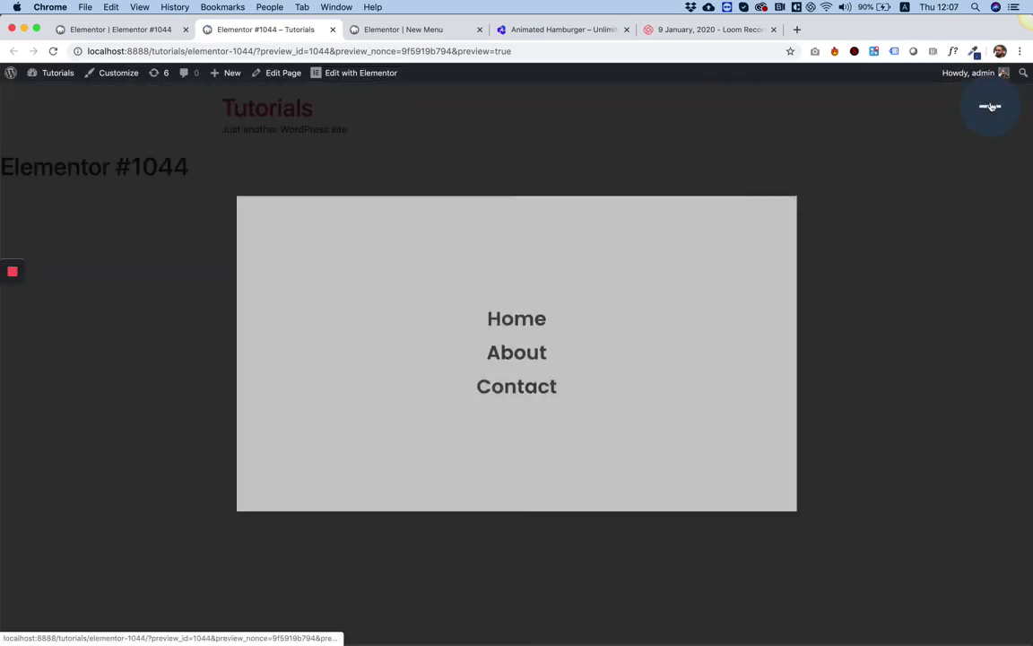
{"action": "left_click", "coordinate": [990, 106]}
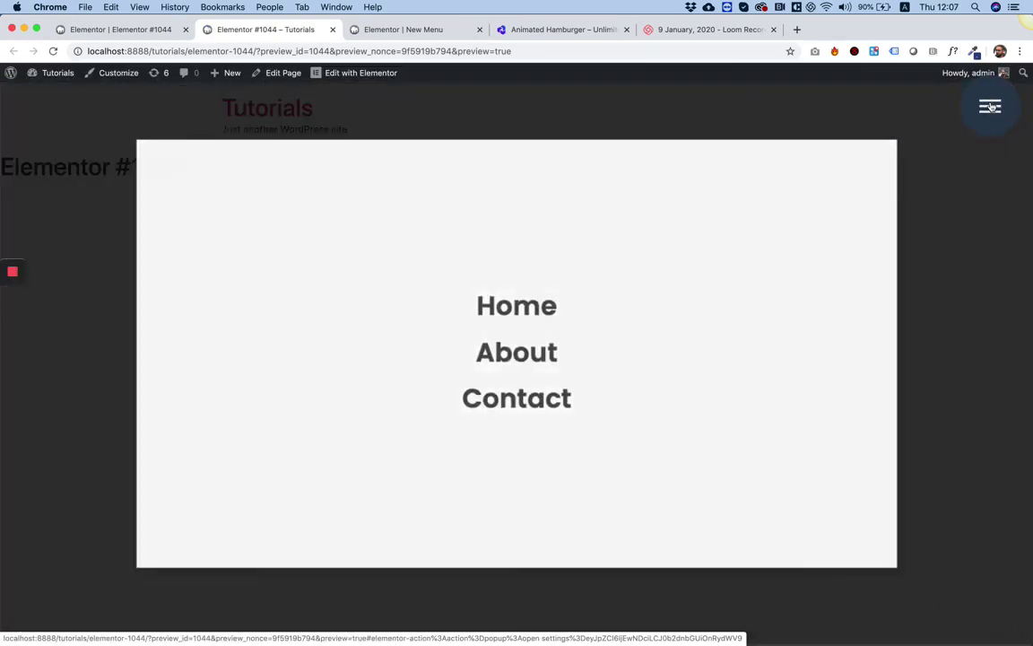
{"action": "left_click", "coordinate": [990, 105]}
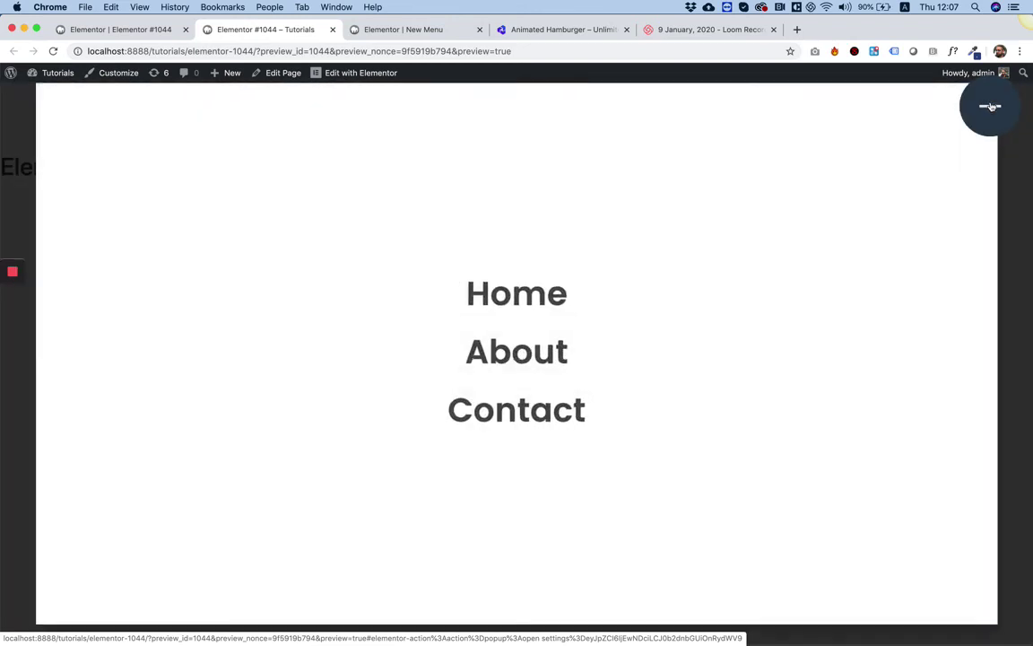
{"action": "left_click", "coordinate": [990, 106]}
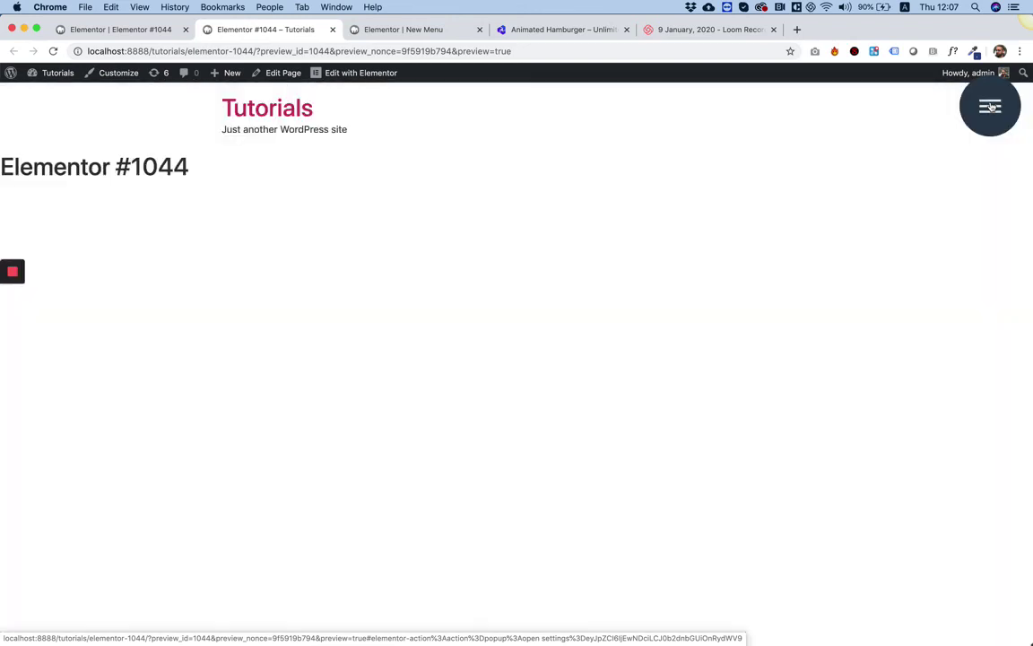
{"action": "left_click", "coordinate": [990, 106]}
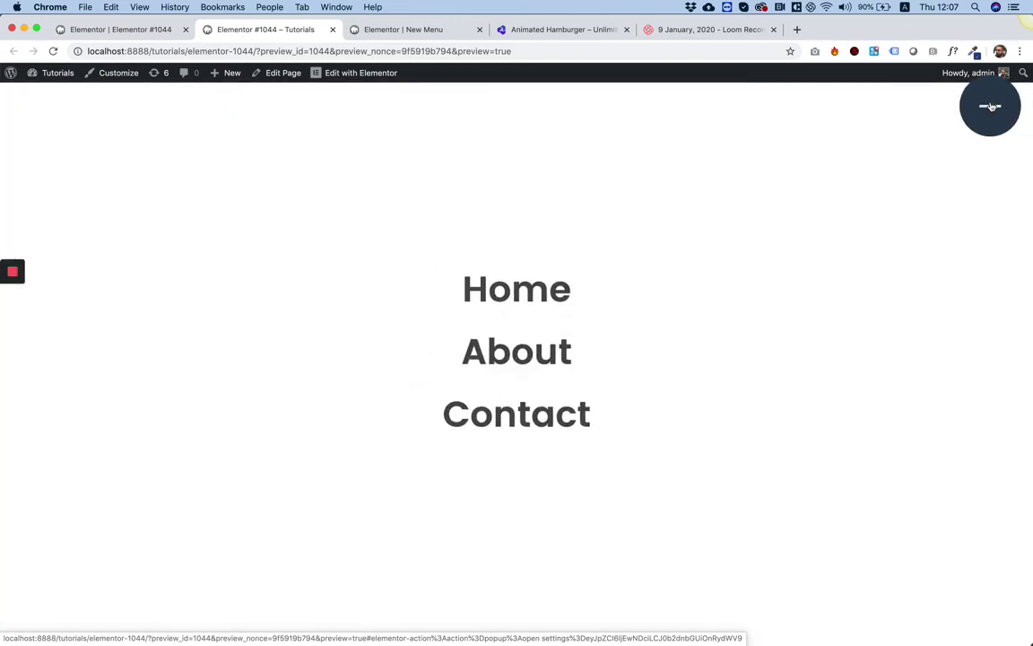
{"action": "left_click", "coordinate": [990, 107]}
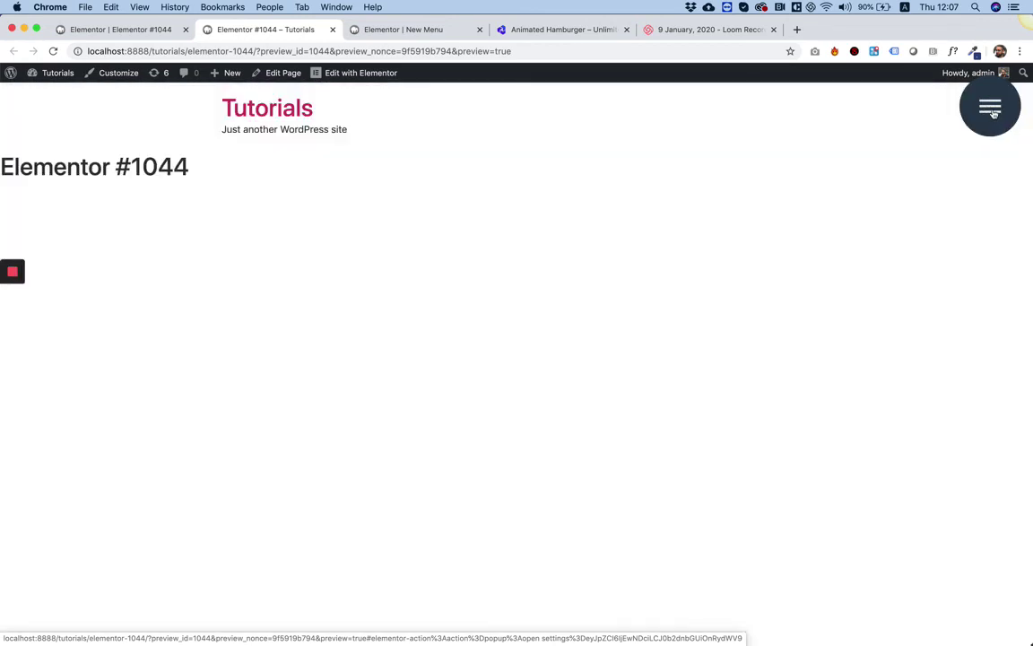
{"action": "left_click", "coordinate": [992, 109]}
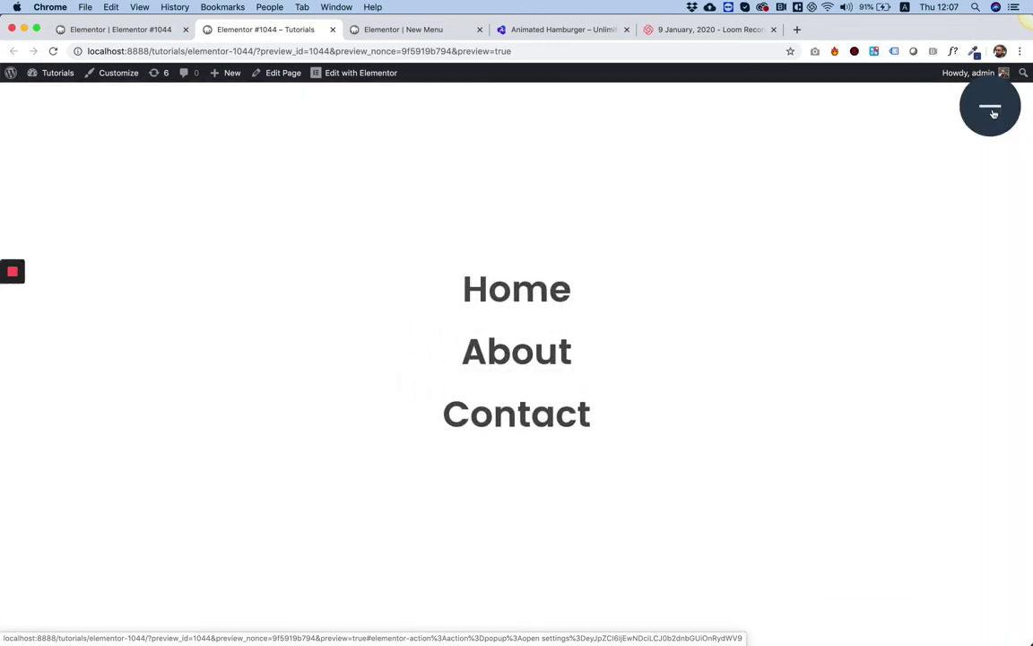
{"action": "left_click", "coordinate": [992, 110]}
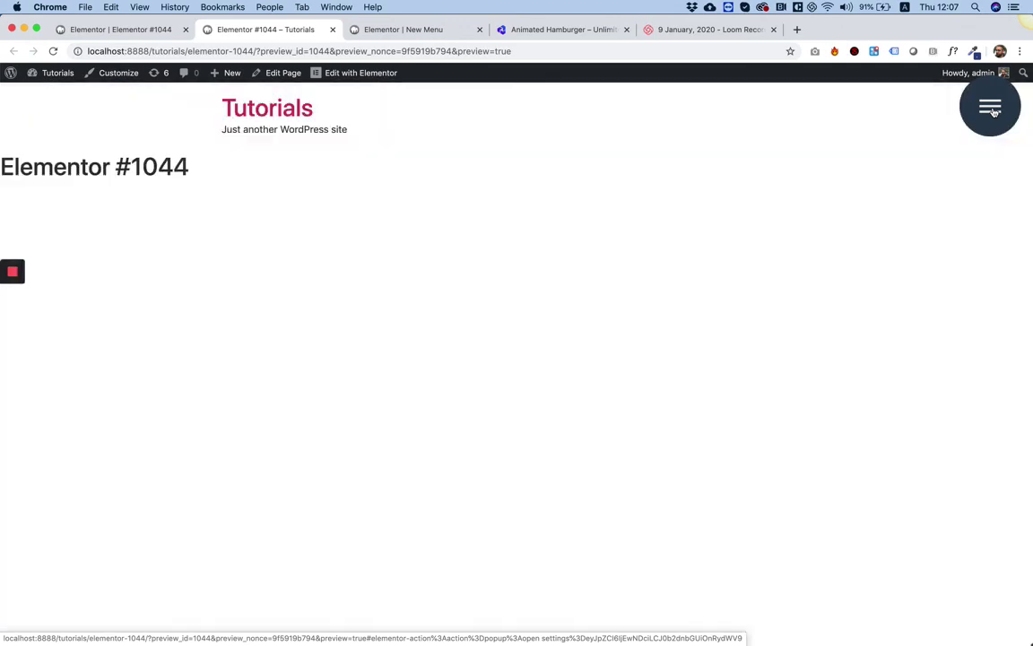
{"action": "left_click", "coordinate": [991, 109]}
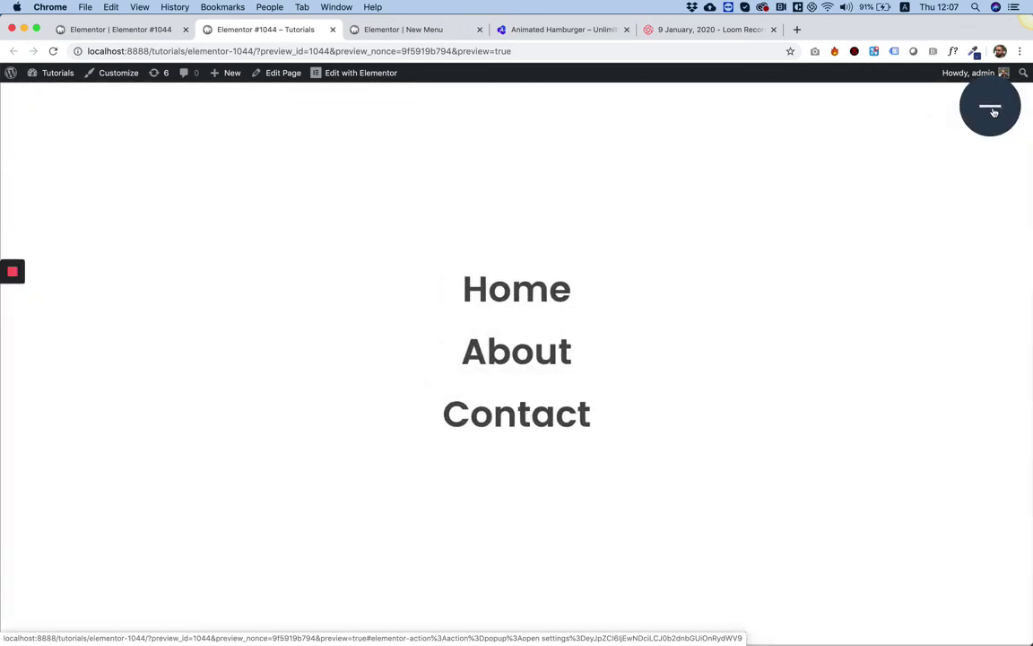